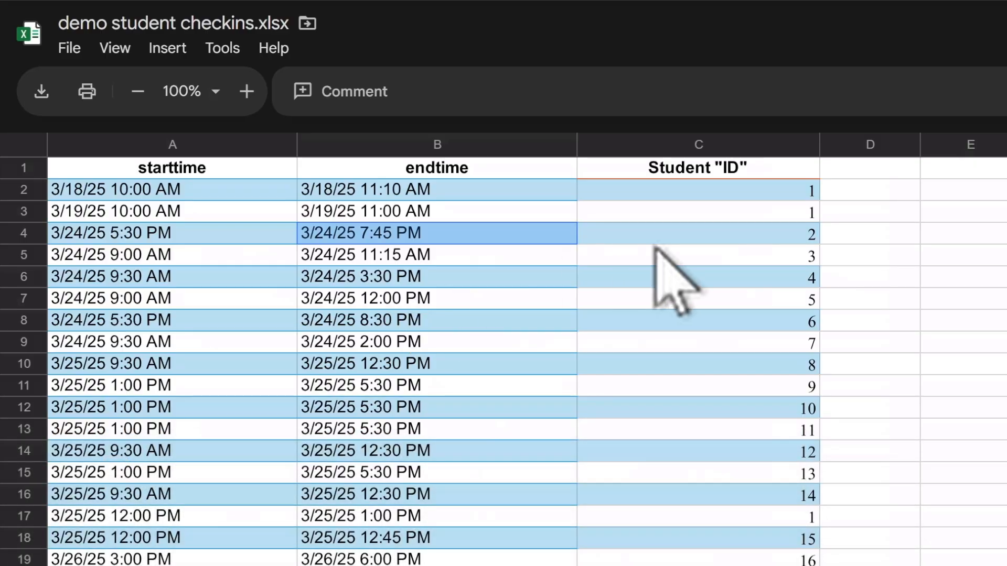
click(197, 233)
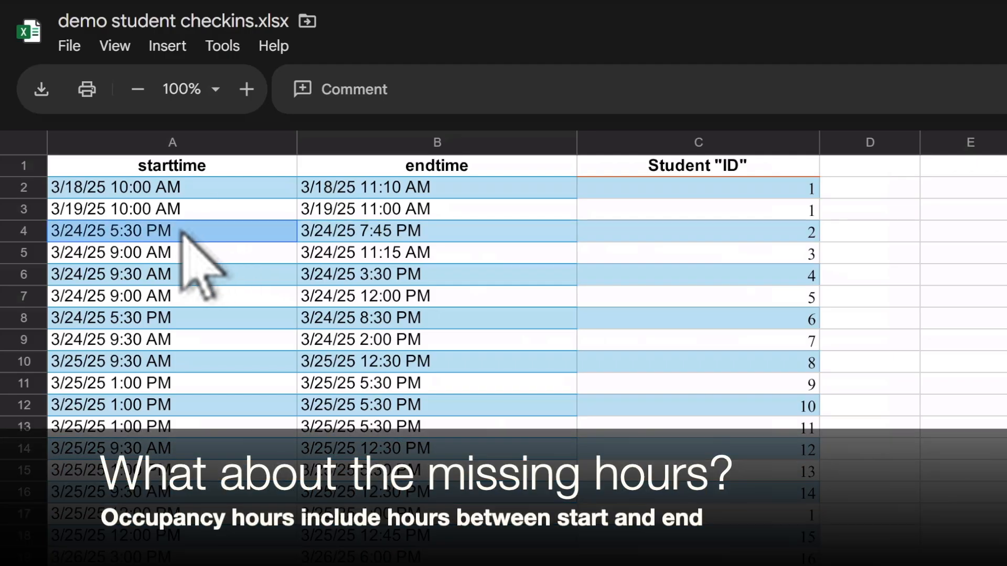
click(396, 232)
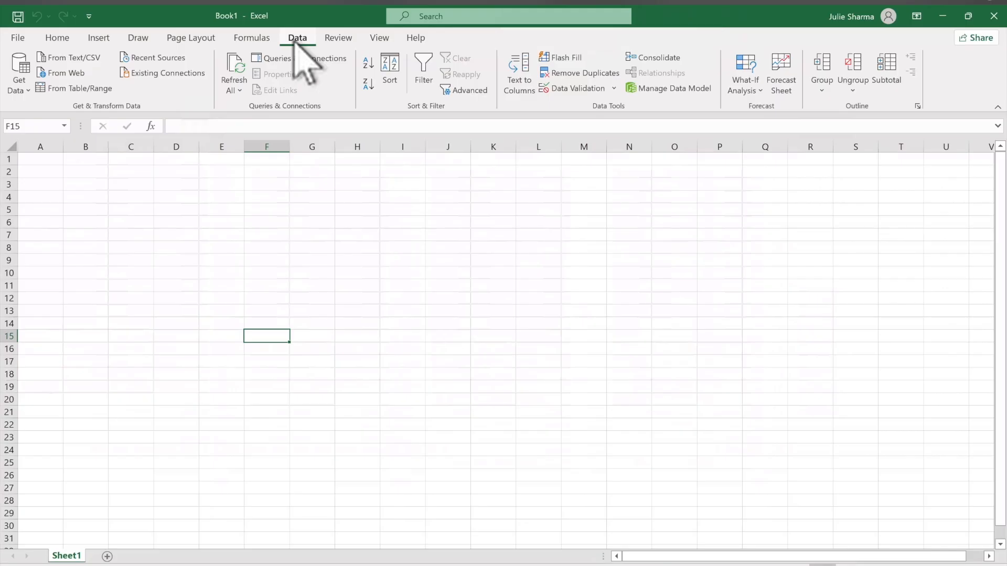
- Import the demo student checkins.xlsx workbook and open its checkin_data table for transformation in Power Query Editor
click(21, 84)
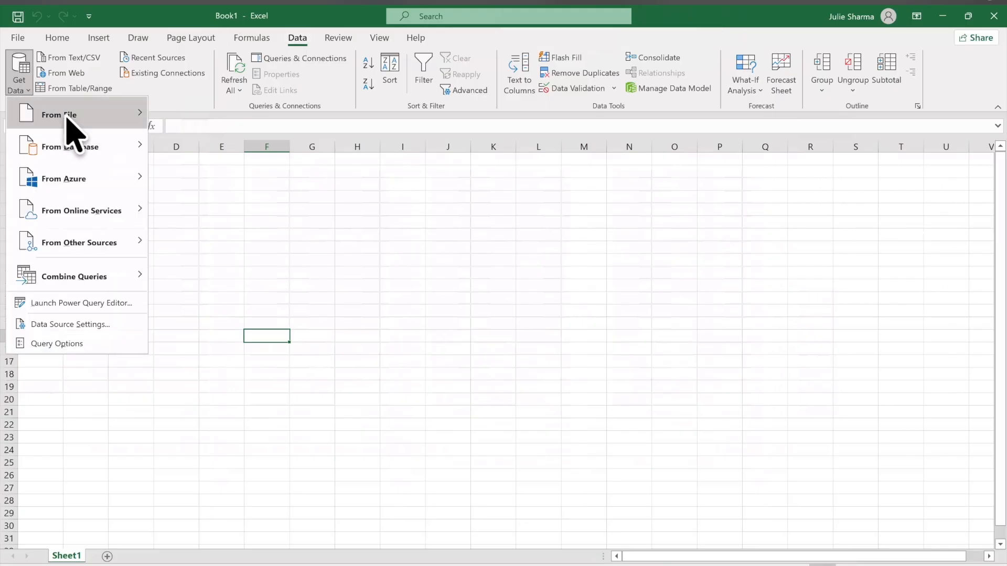
mouse_move(67, 118)
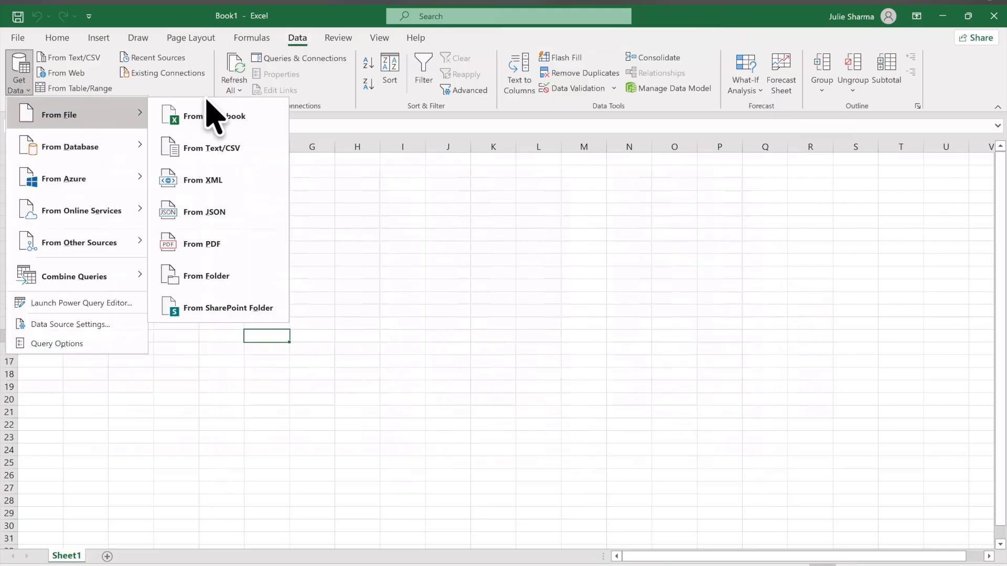
click(241, 117)
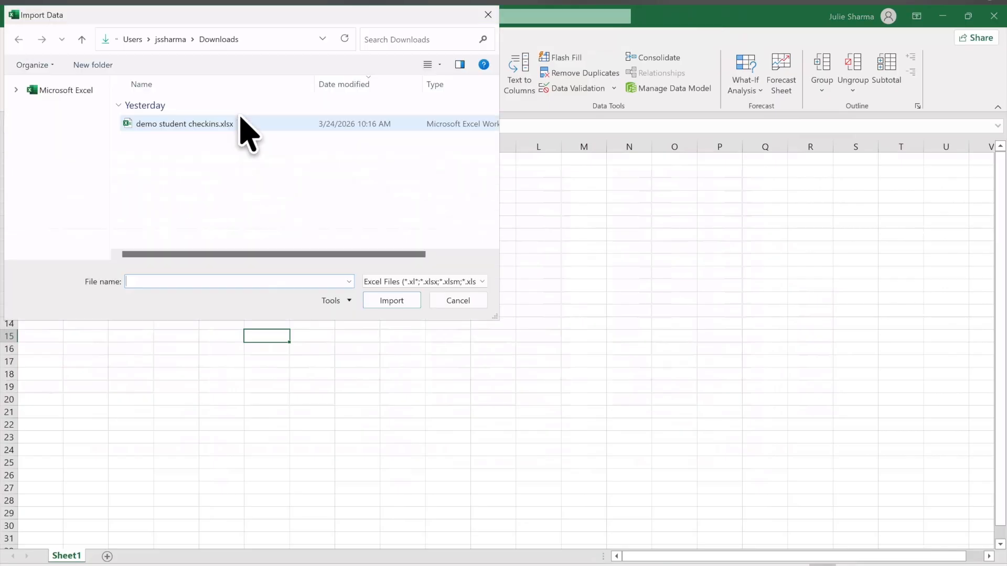
click(211, 124)
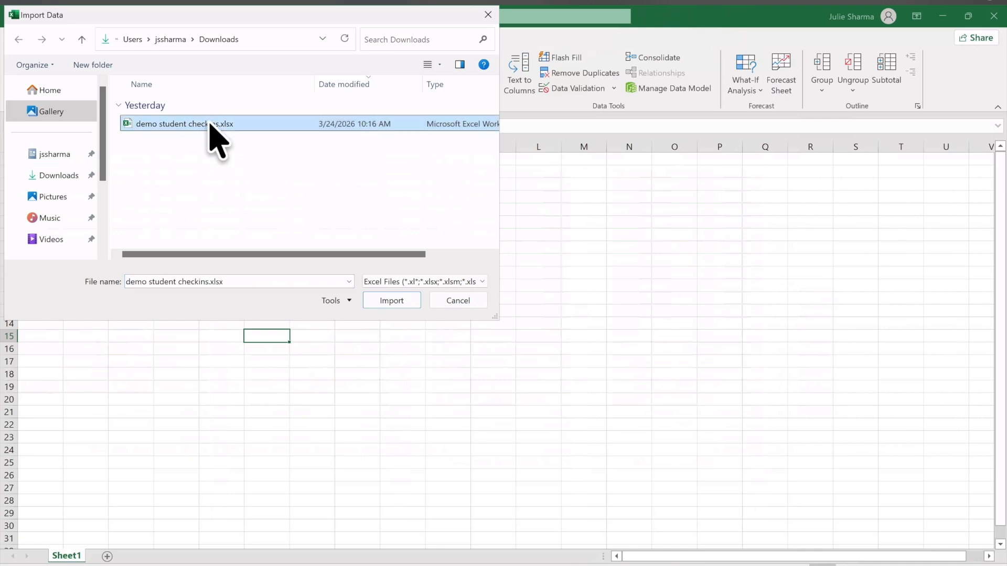
click(392, 301)
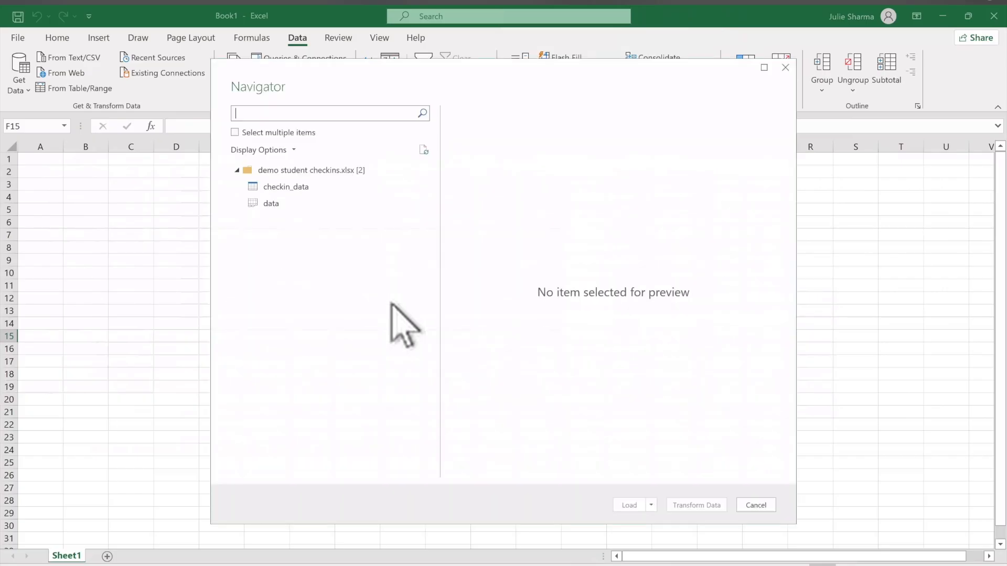
click(304, 186)
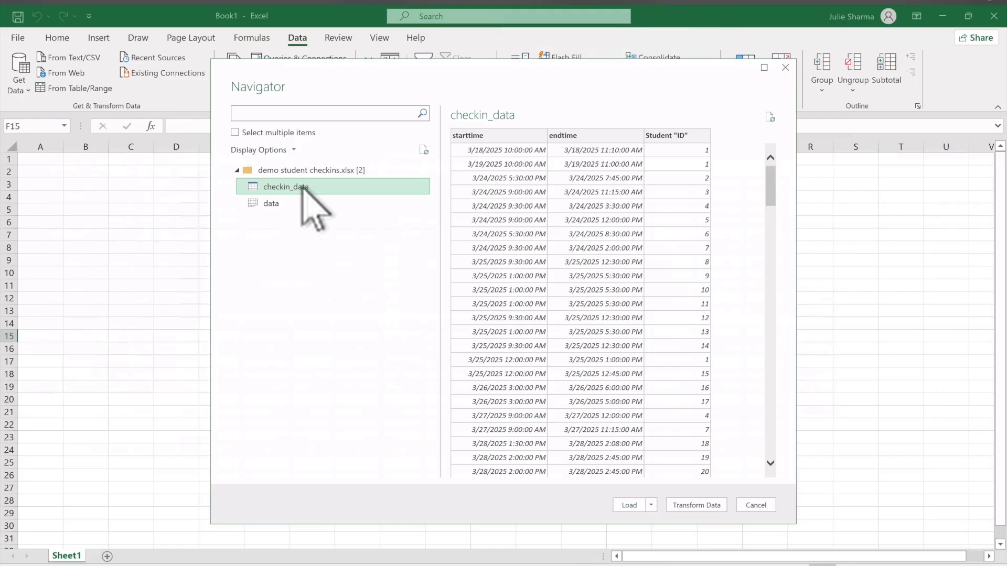
click(697, 505)
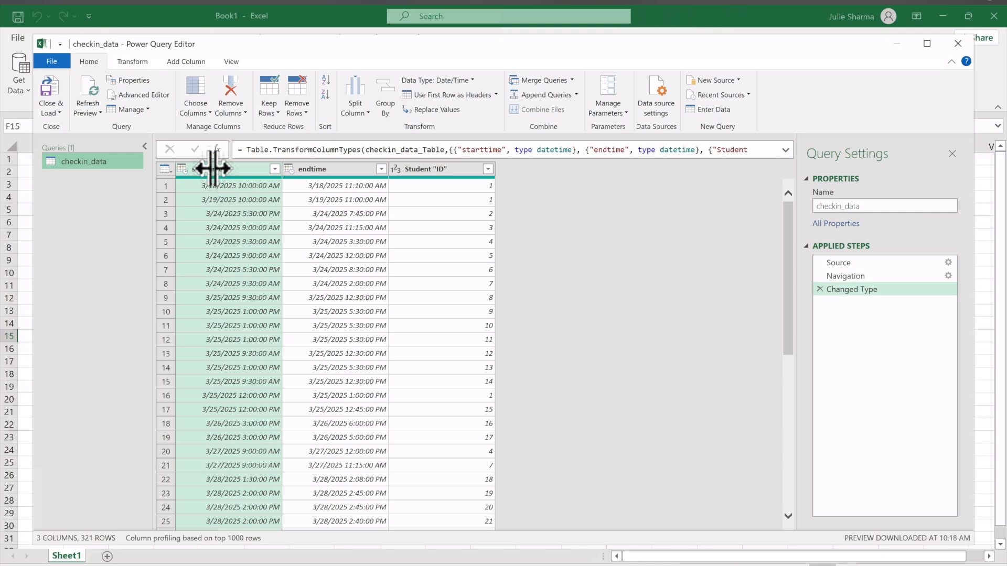
- Add a column with the hour extracted from the starttime column
click(226, 199)
click(214, 170)
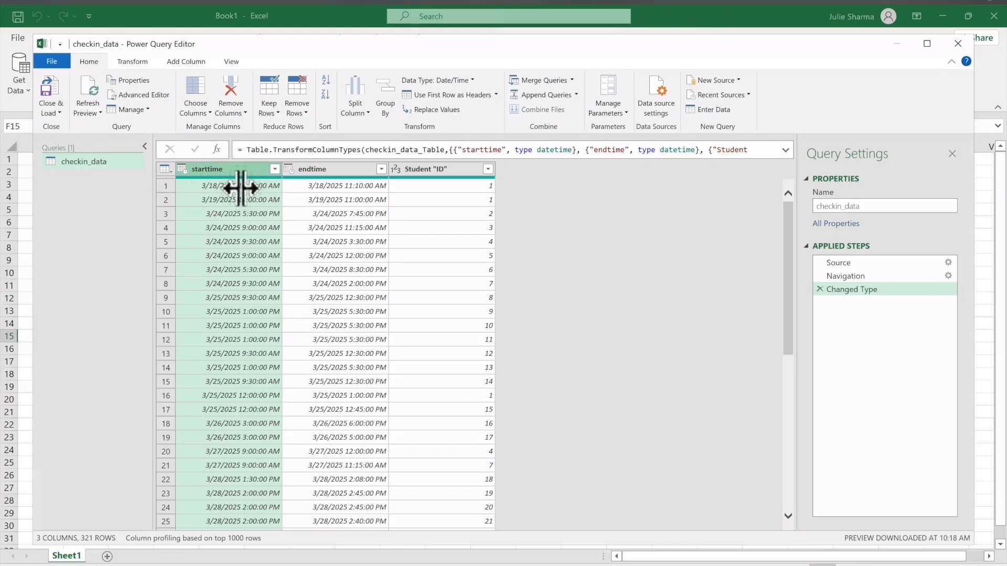
mouse_move(314, 178)
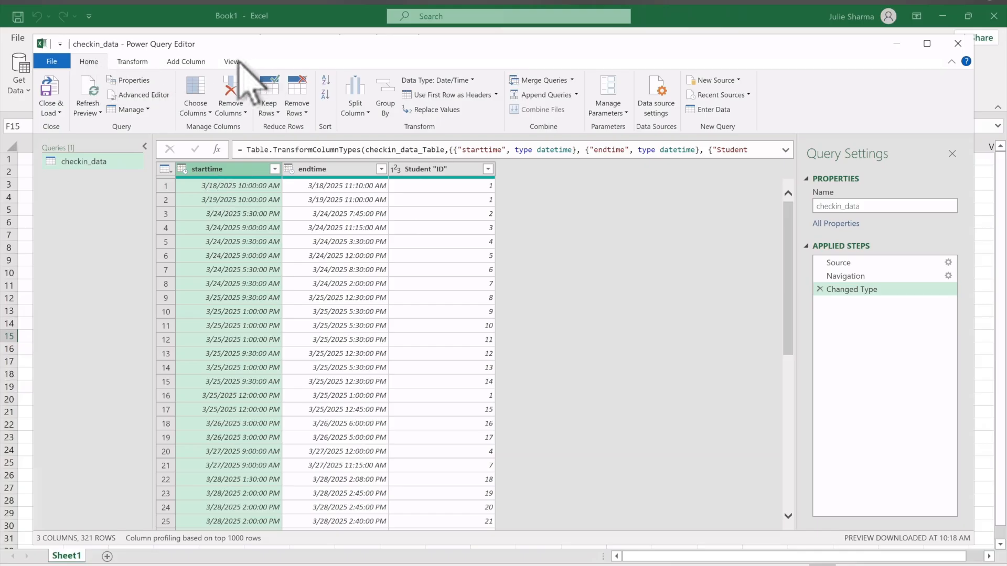
click(181, 62)
click(215, 168)
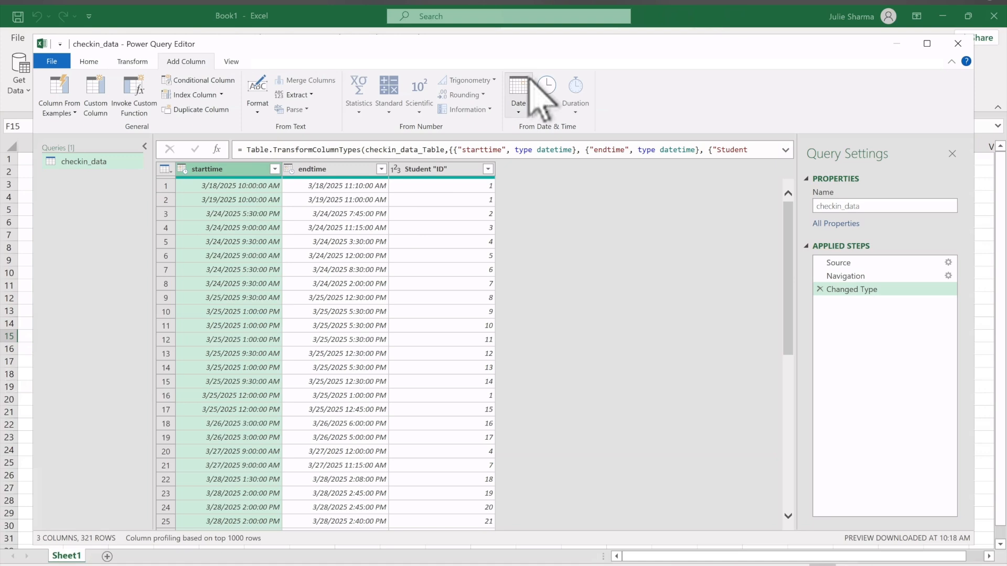
click(547, 108)
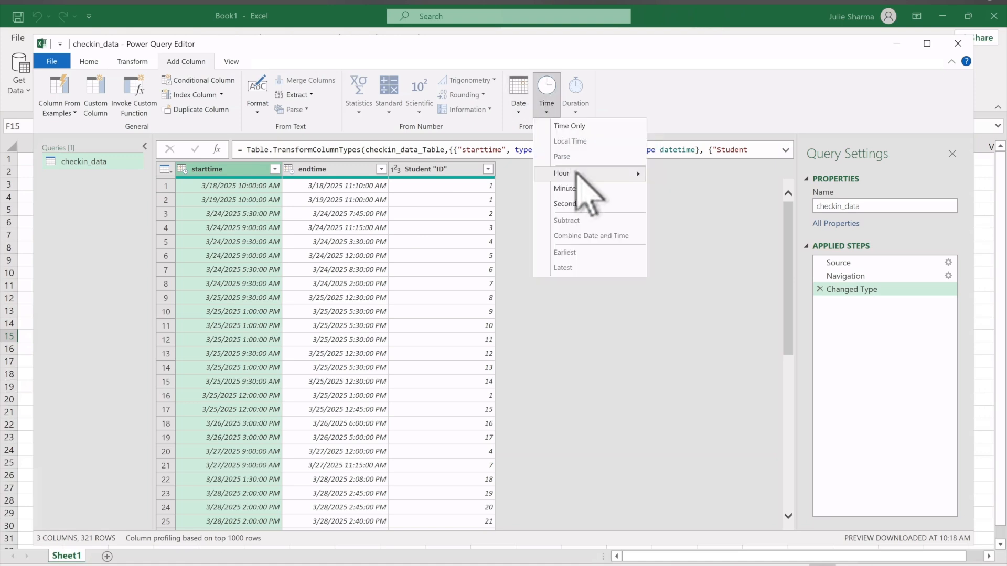
mouse_move(582, 176)
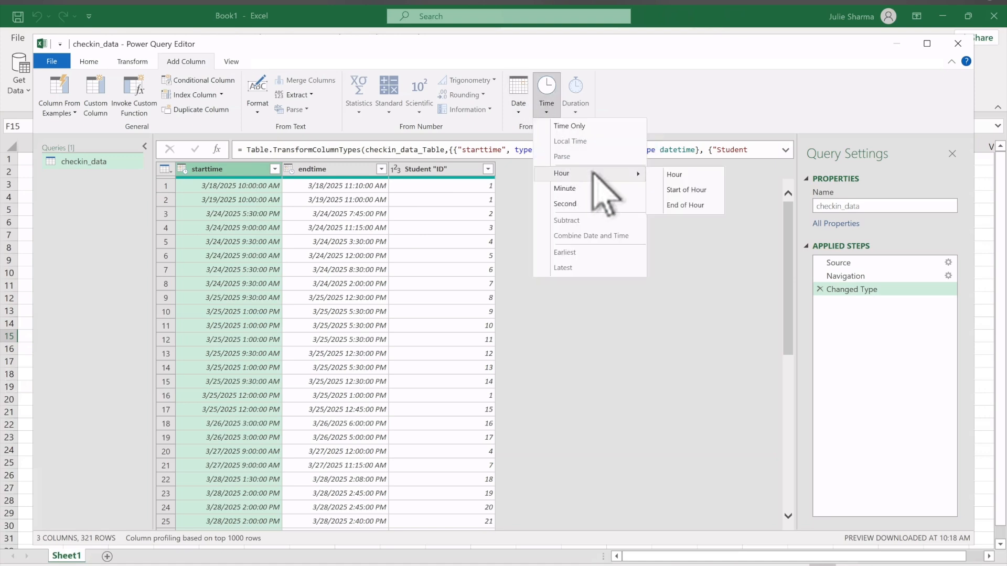
click(687, 177)
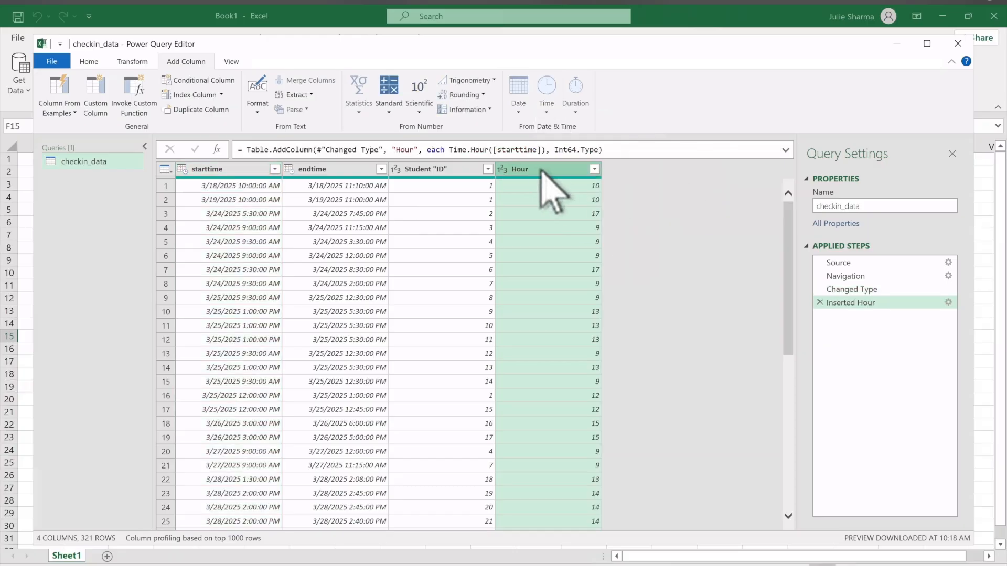
- Rename the new Hour column as Start Hour
double_click(536, 169)
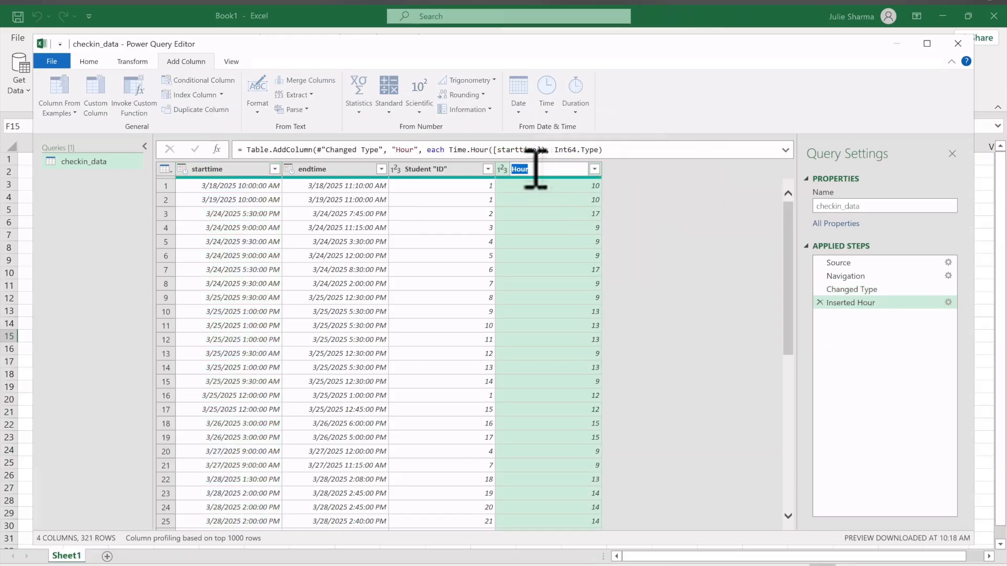
key(Home)
text(Start)
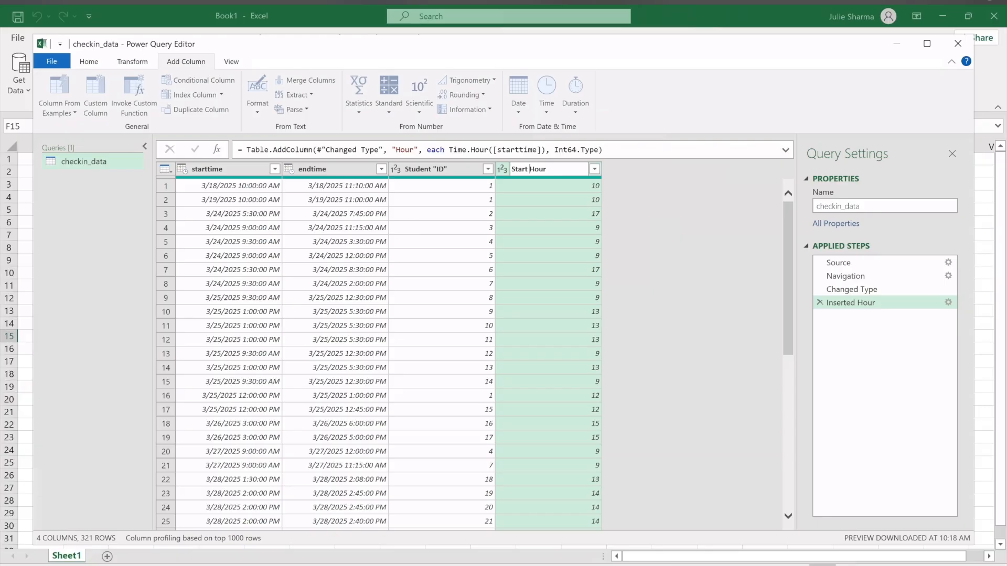
key(Return)
- Add a column with the hour extracted from the endtime column
click(329, 170)
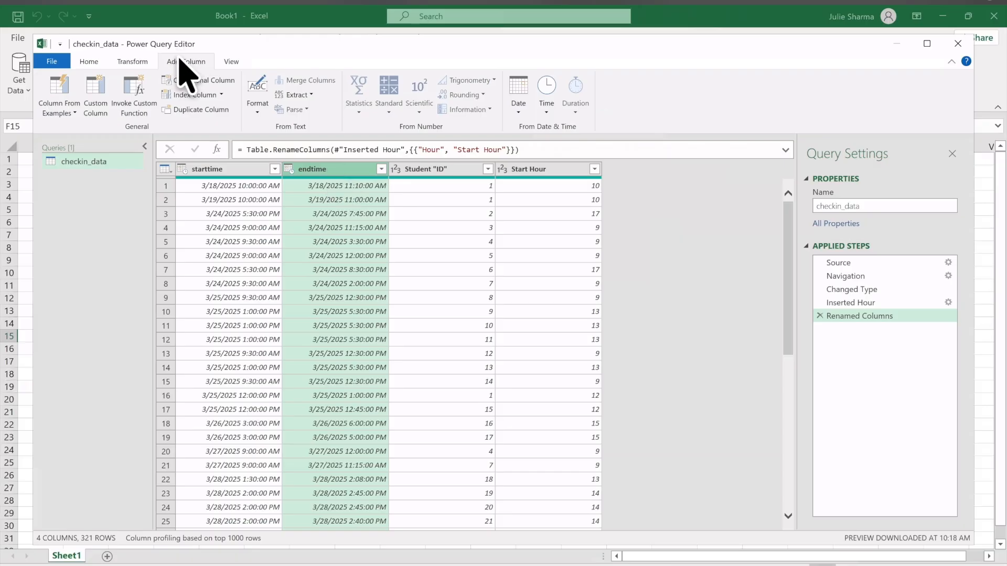
click(546, 104)
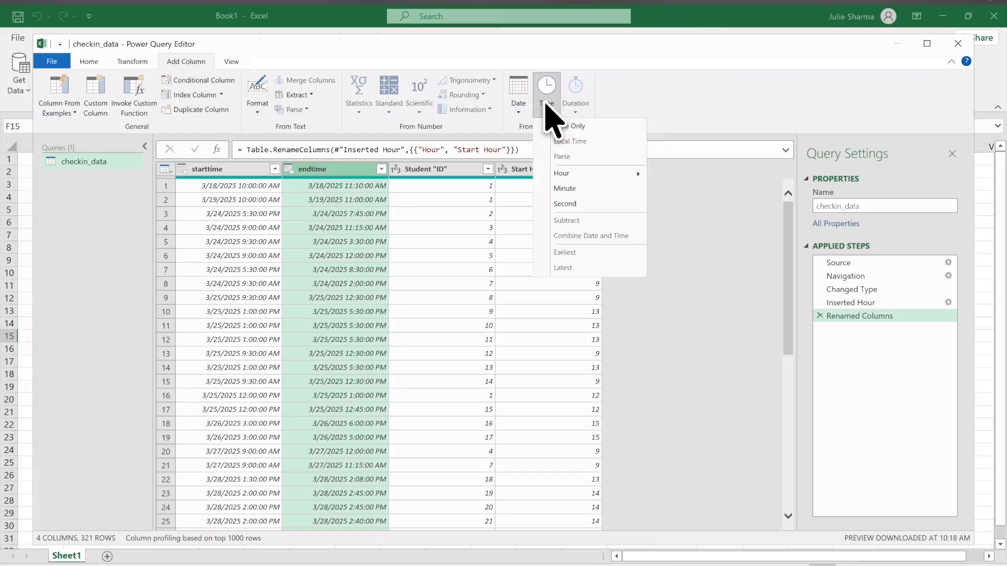
mouse_move(574, 174)
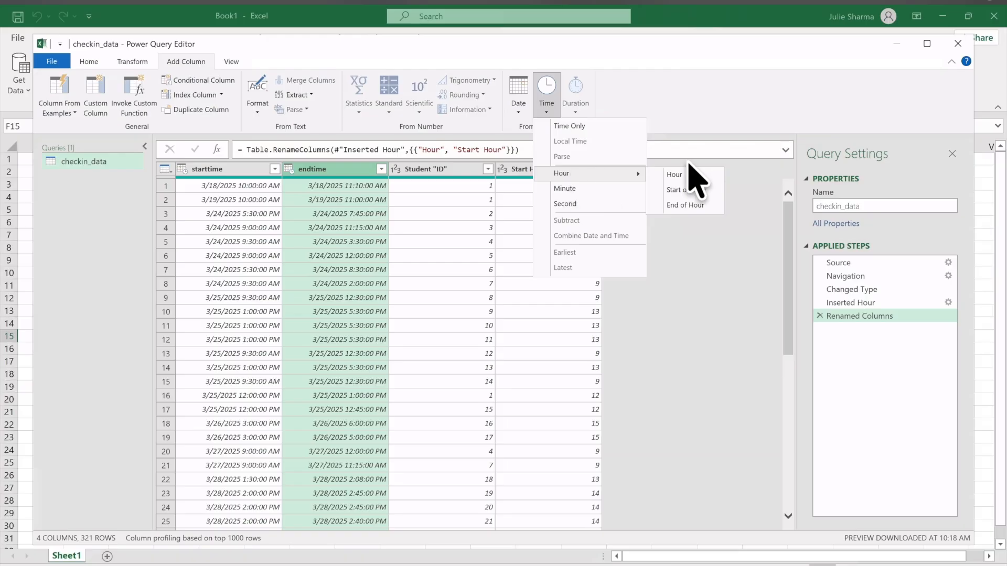
click(676, 175)
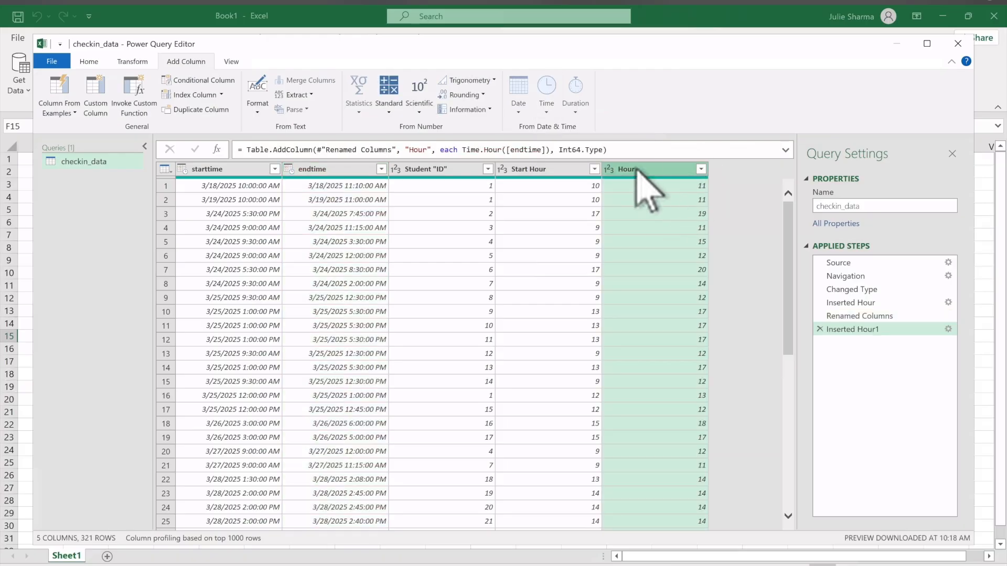
- Rename the hour column derived from endtime as End Hour
double_click(640, 169)
key(Home)
text(End)
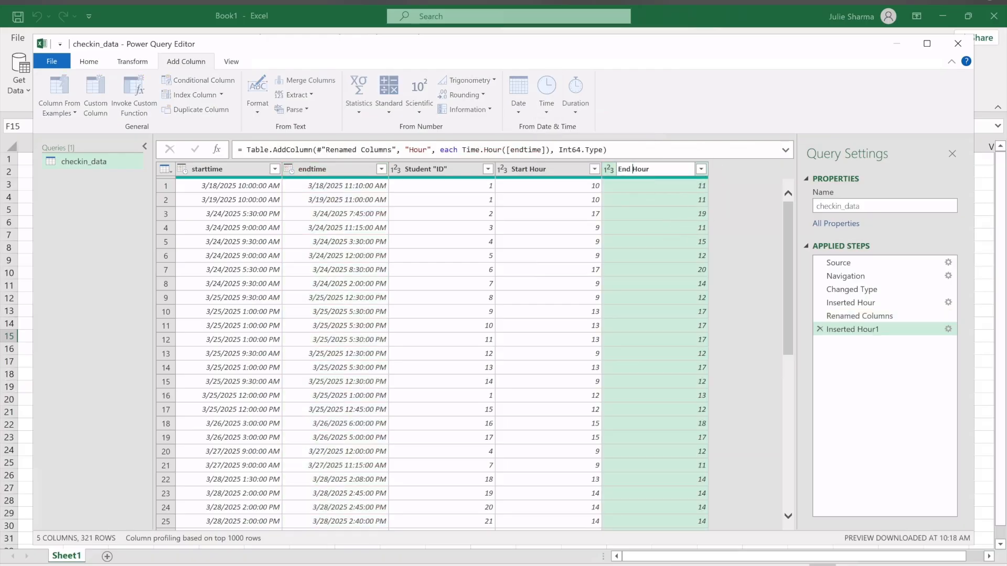
key(Return)
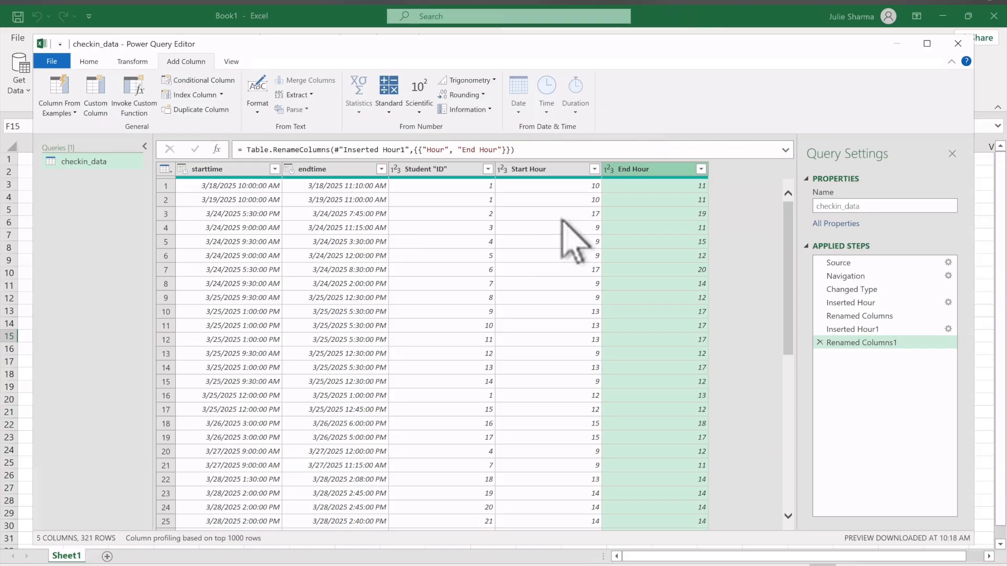
- Add a column with the name of the day extracted from the starttime column
click(219, 166)
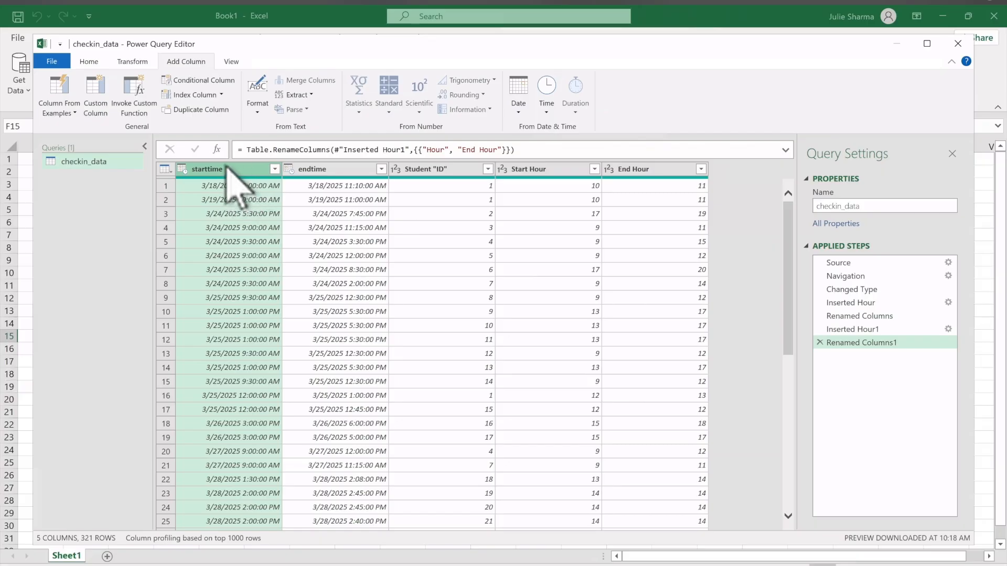
click(518, 94)
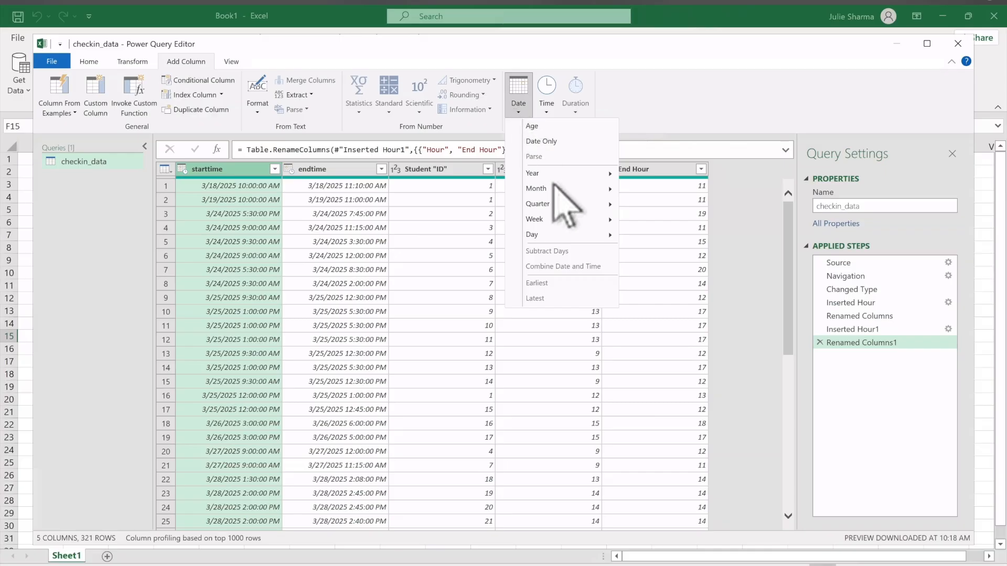
mouse_move(567, 234)
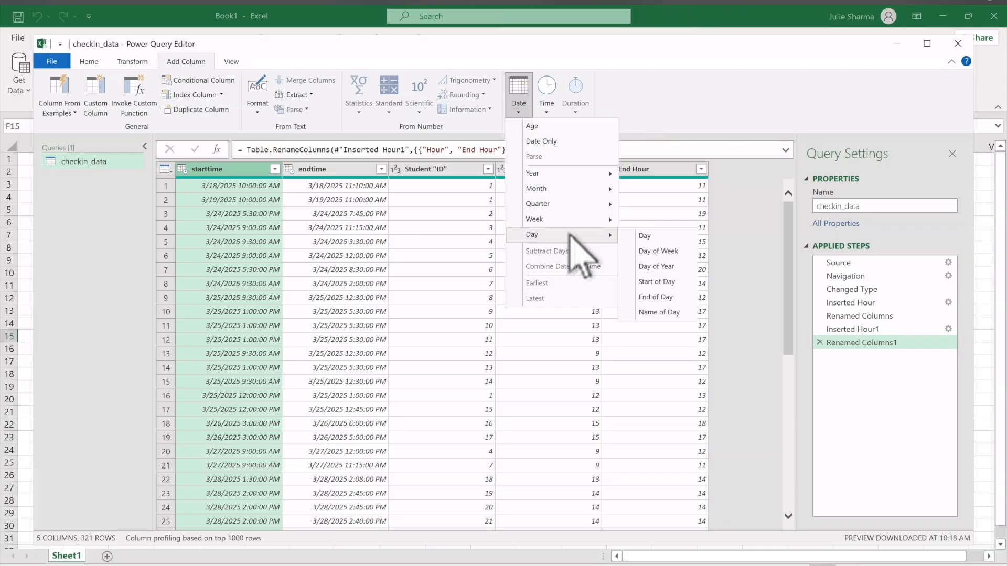
click(667, 312)
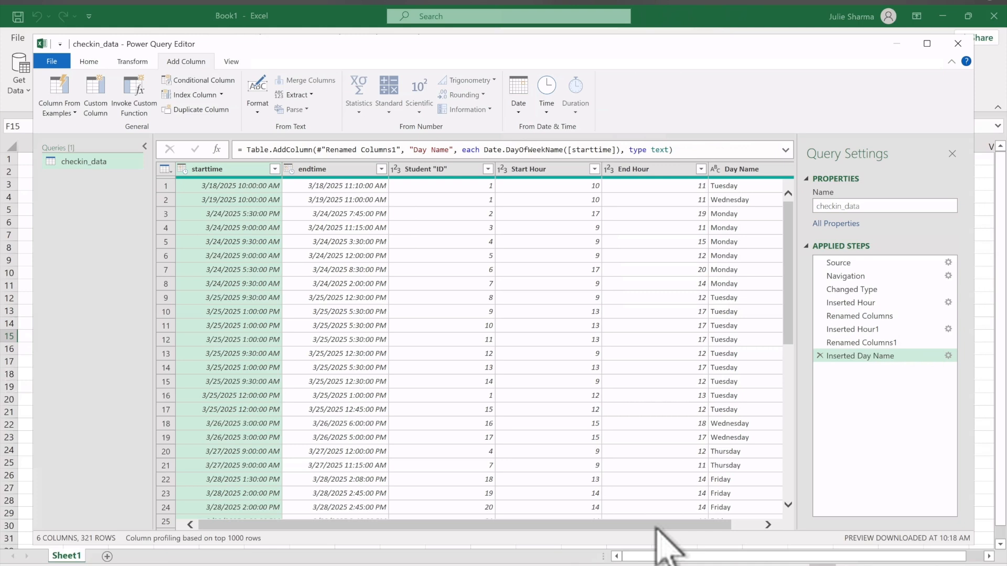
drag(656, 527, 686, 526)
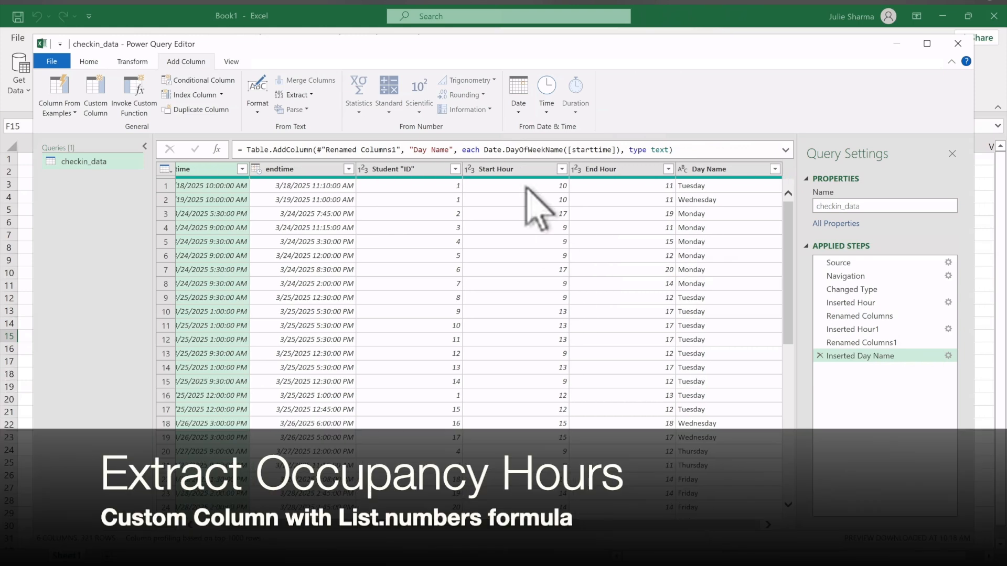
click(522, 170)
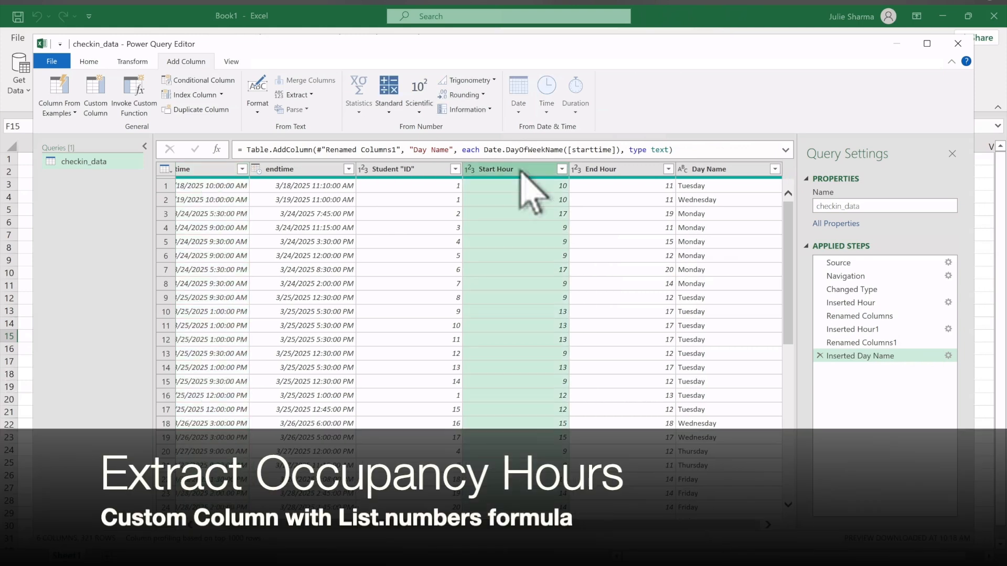
click(593, 169)
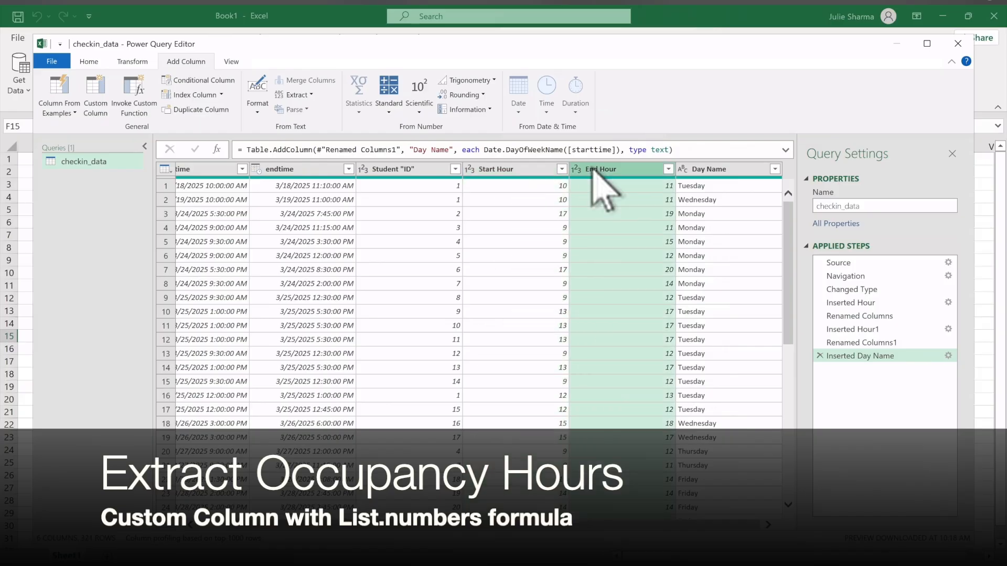
click(163, 217)
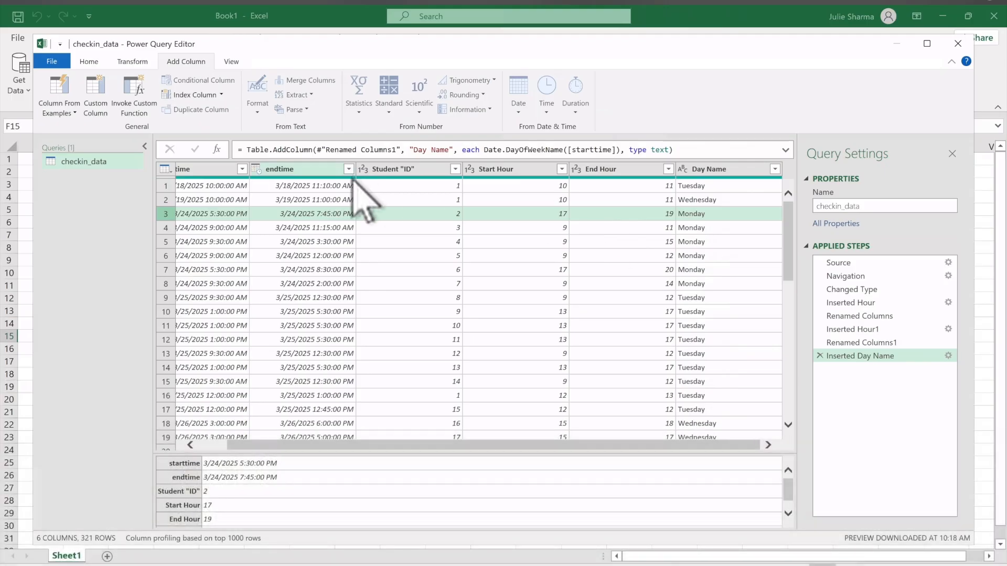
- Start a new custom column and name it Occupancy Hour
click(95, 101)
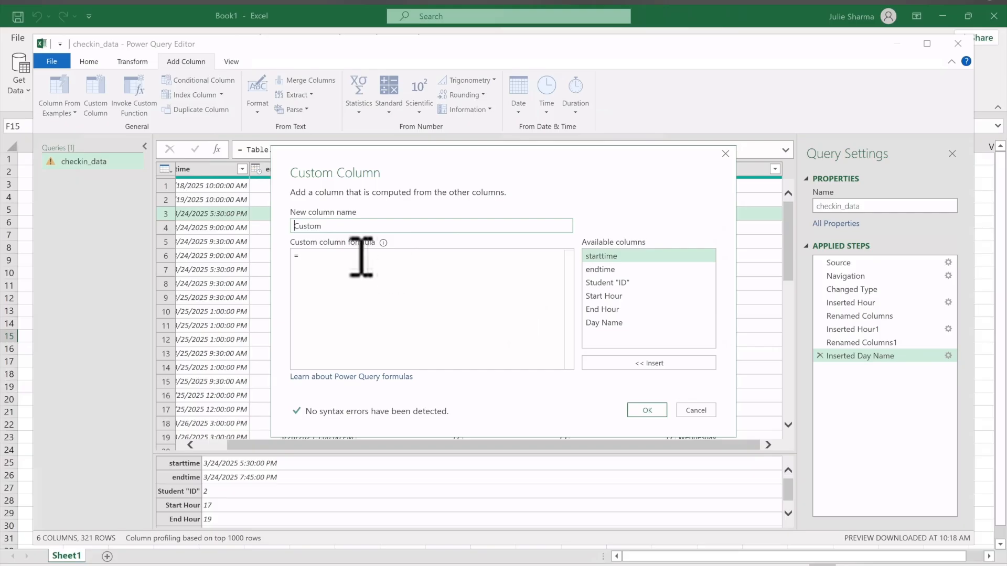
double_click(324, 225)
text(Occ)
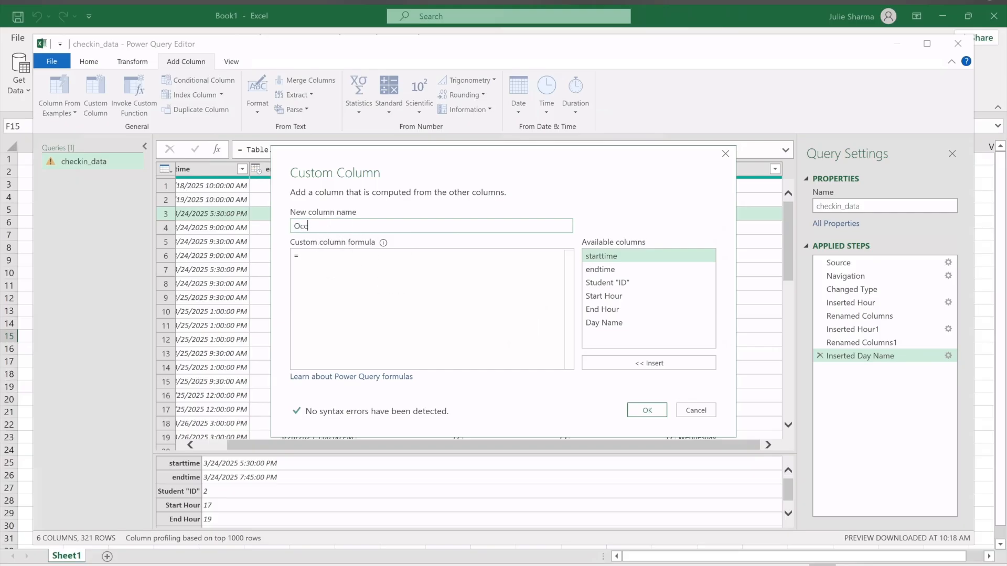
text(upancy Hour)
- Begin the Occupancy Hour custom column formula with the List.Numbers function and an opening parenthesis
click(353, 283)
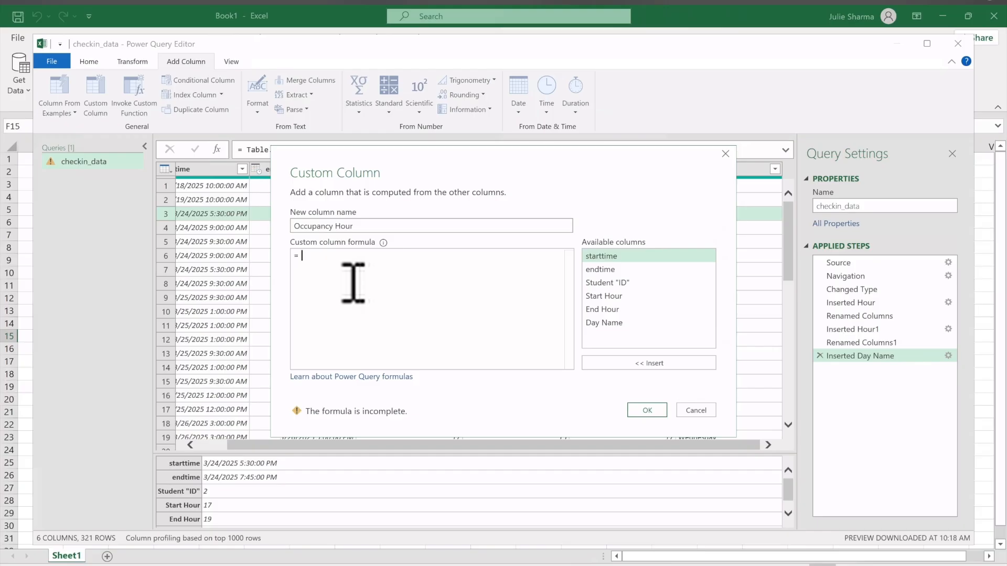
text(List)
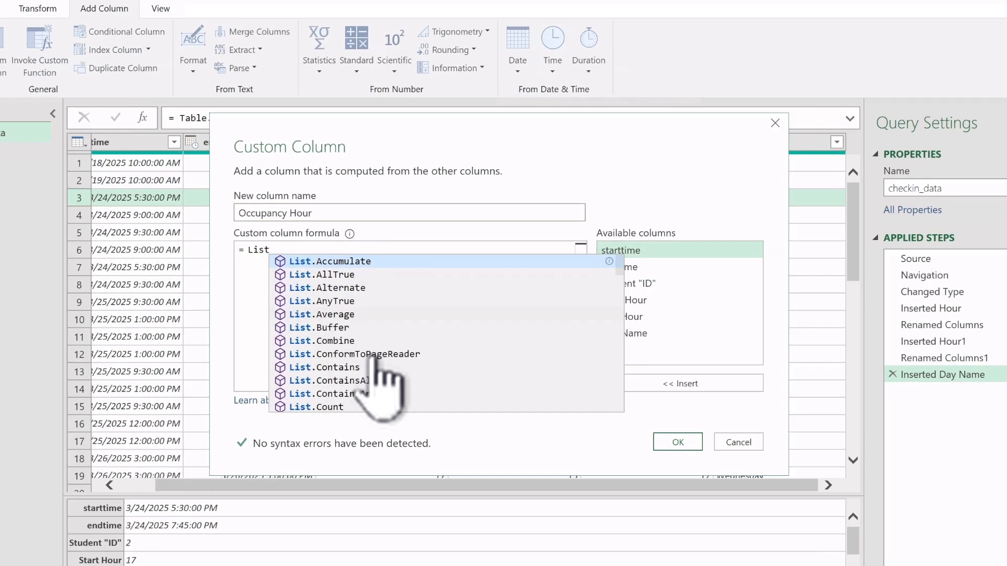
scroll(392, 339, down, 1)
scroll(344, 361, down, 7)
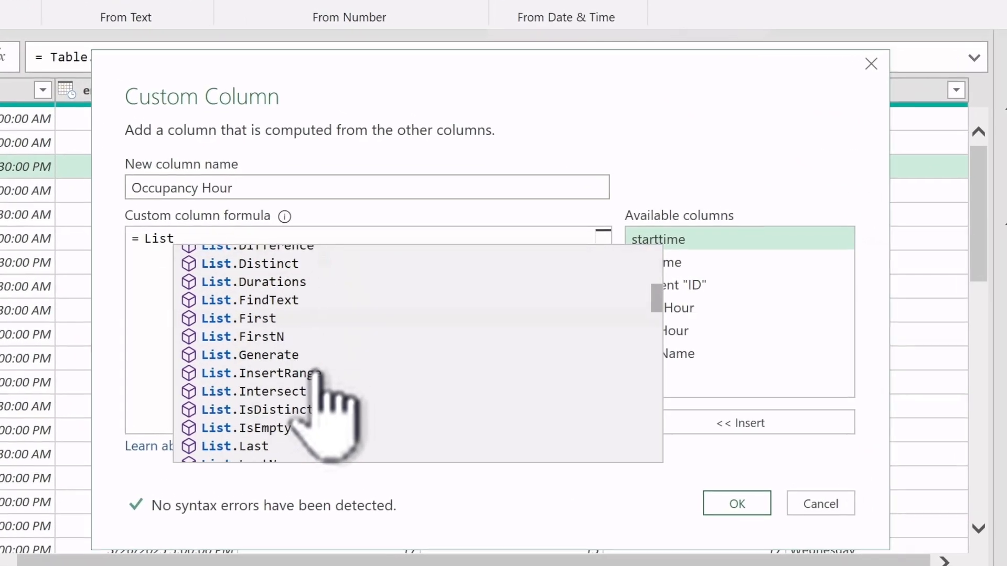
scroll(326, 374, down, 4)
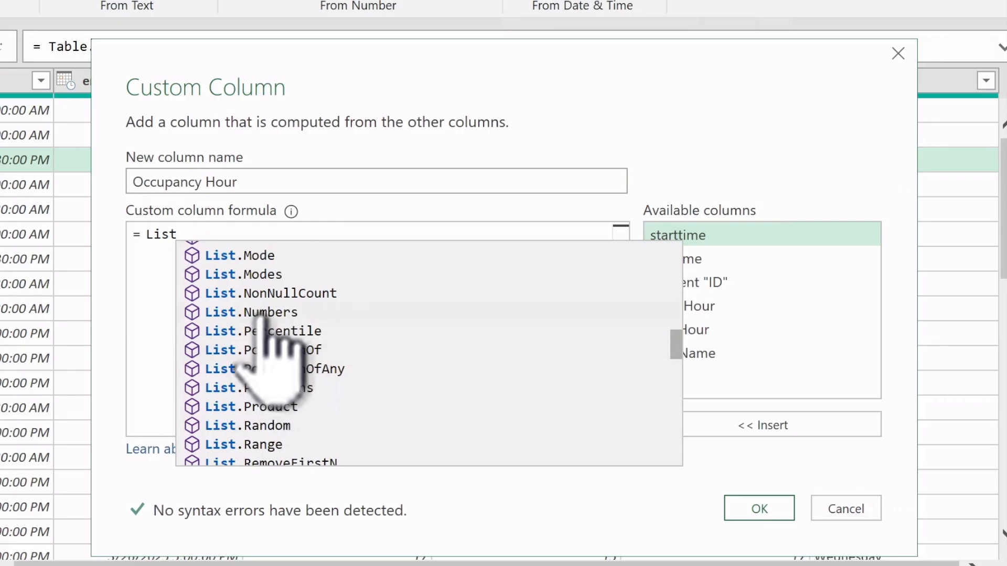
click(261, 313)
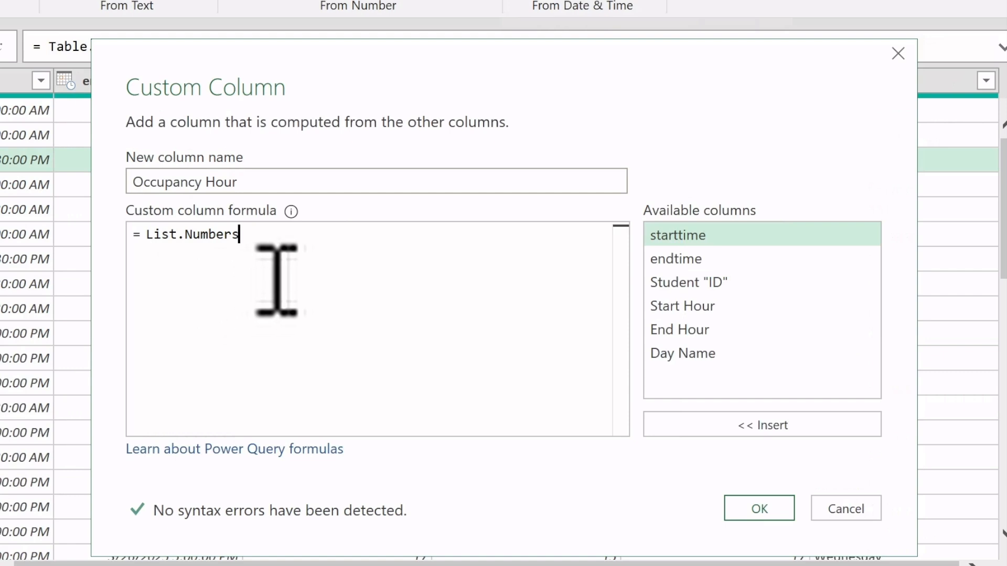
text(()
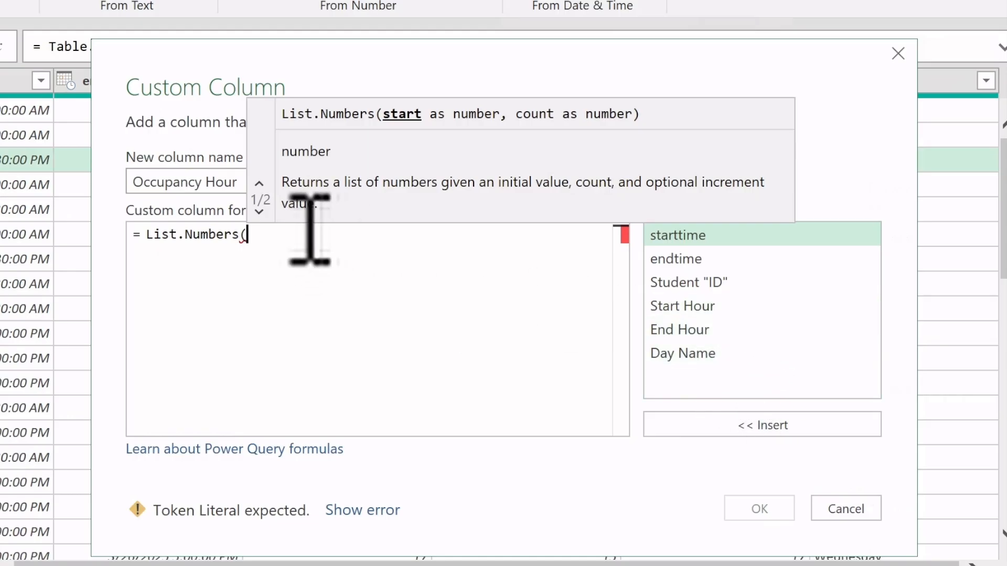
- Complete the formula as List.Numbers([Start Hour],[End Hour]-[Start Hour]+1) and create the custom column
click(717, 307)
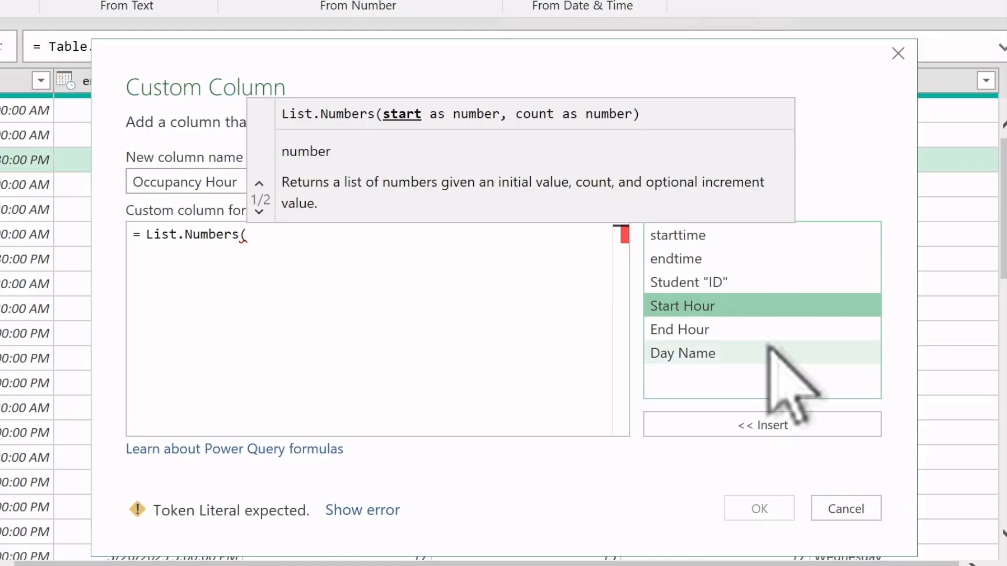
click(775, 426)
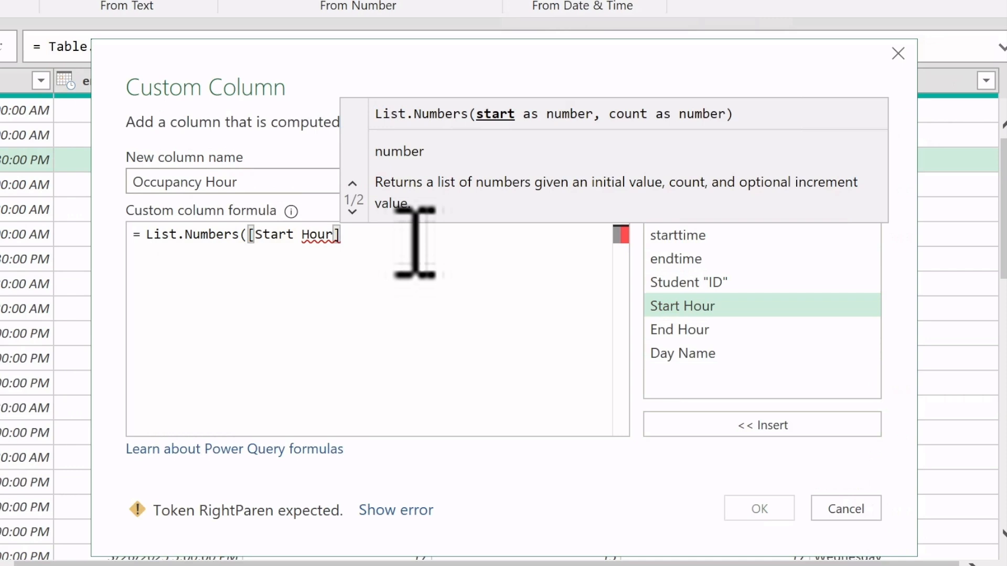
text(,)
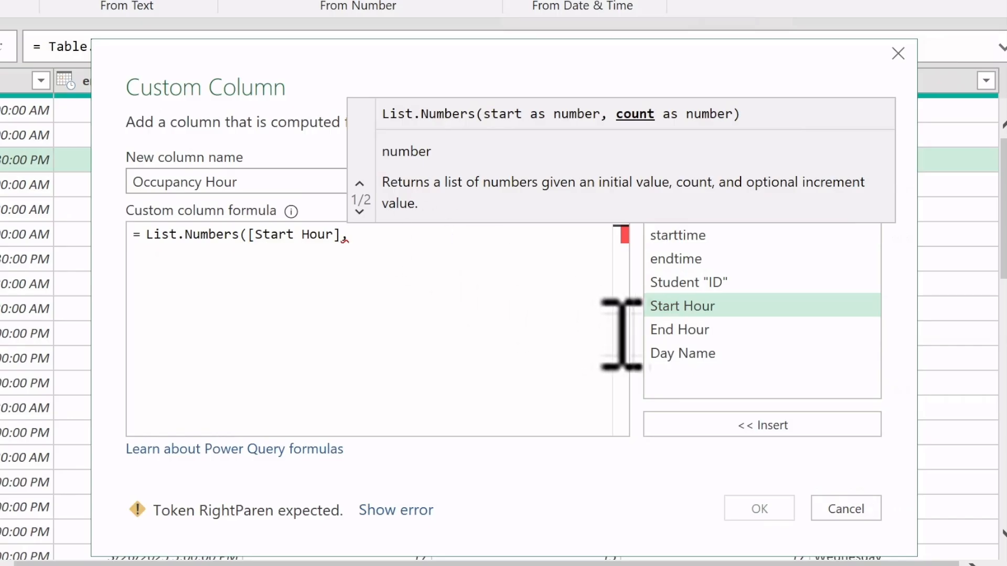
click(689, 332)
double_click(691, 332)
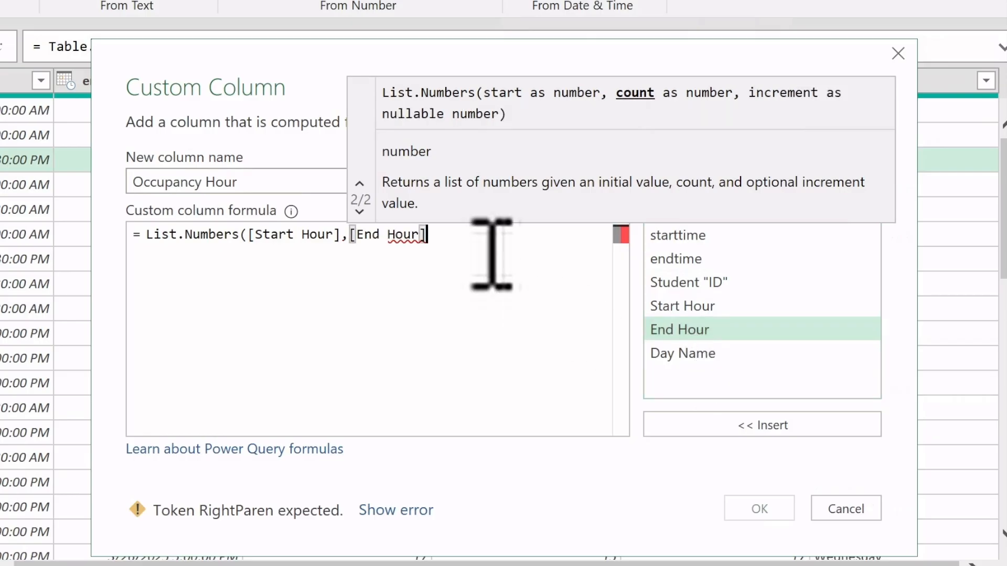
double_click(703, 306)
text(+1)
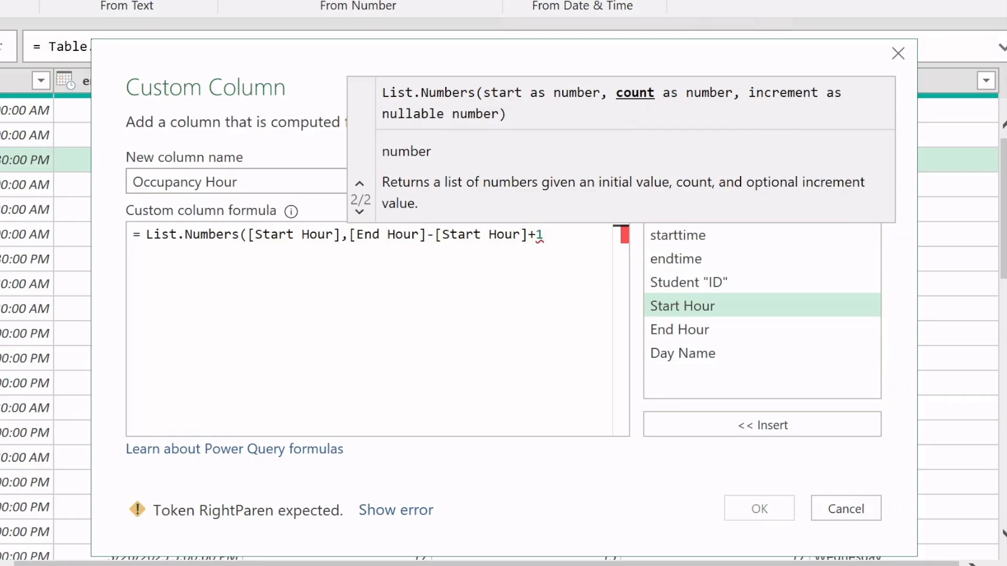
text())
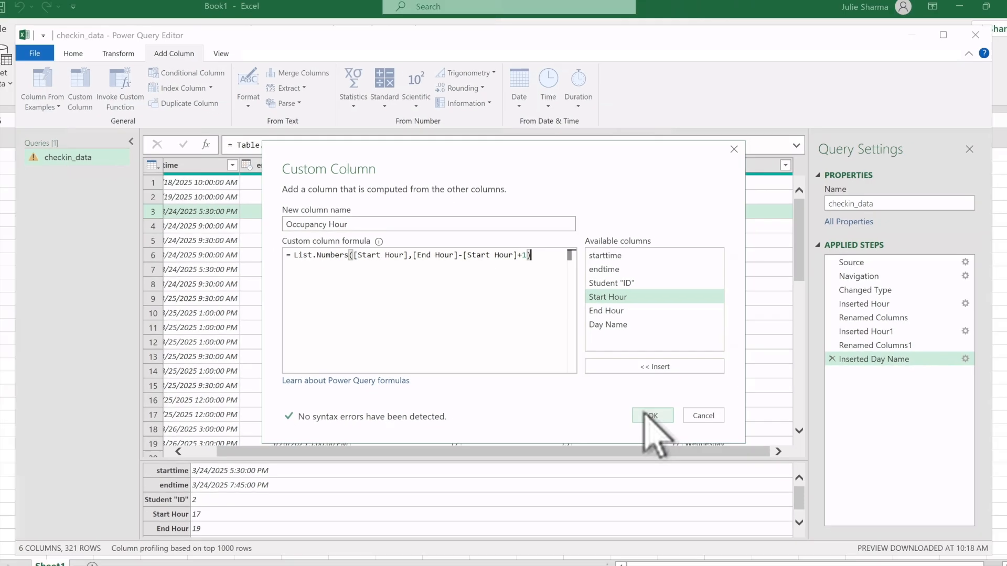
click(683, 445)
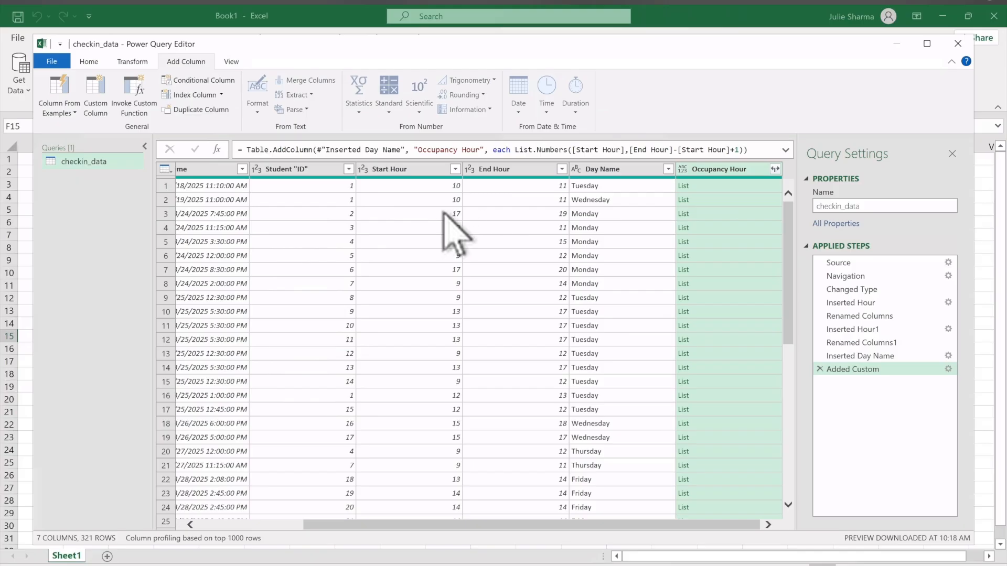
- Open the Occupancy Hour list of the third row to inspect its values, and delete the resulting applied step
click(683, 213)
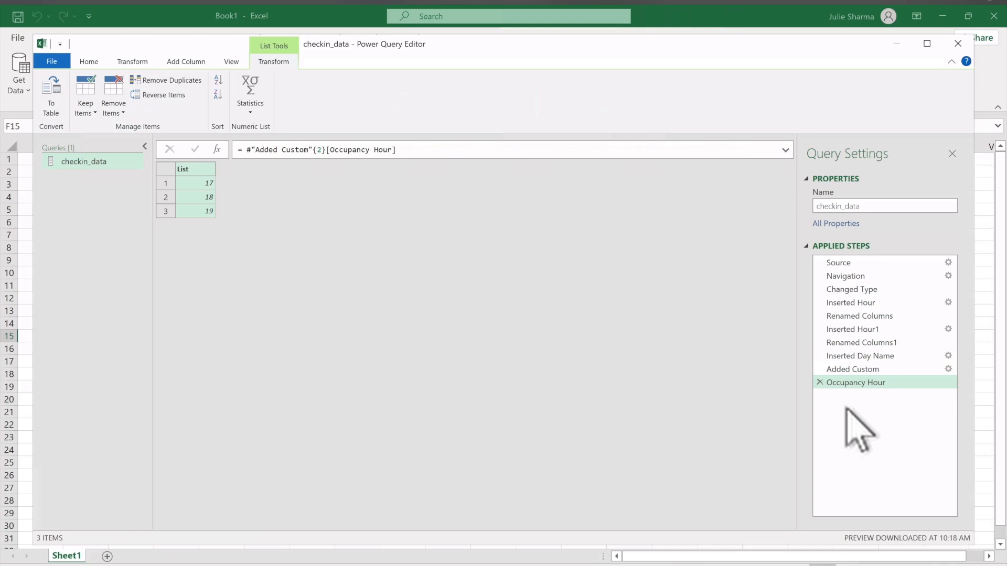
click(819, 383)
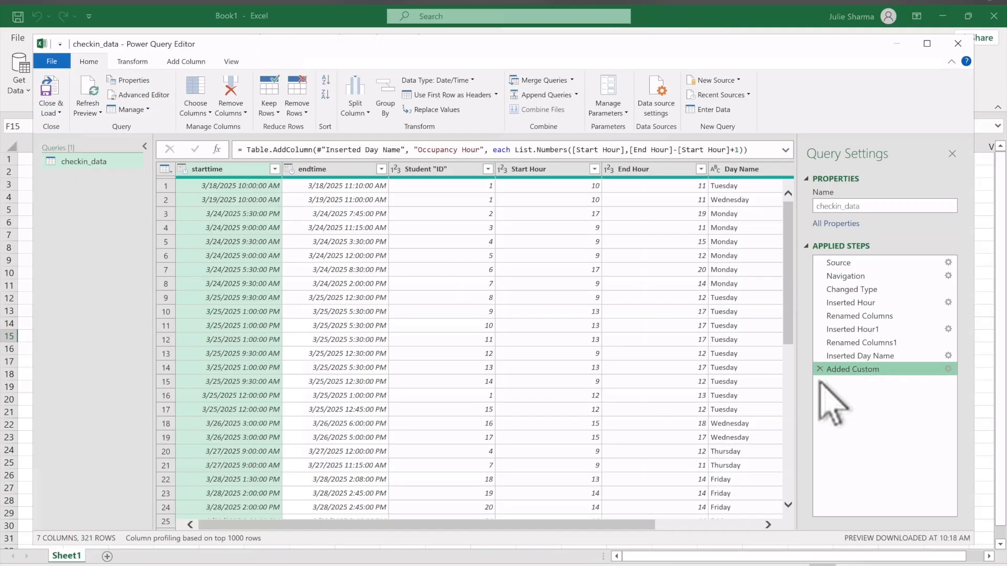
- Expand the lists in the Occupancy Hour column to new rows
click(748, 524)
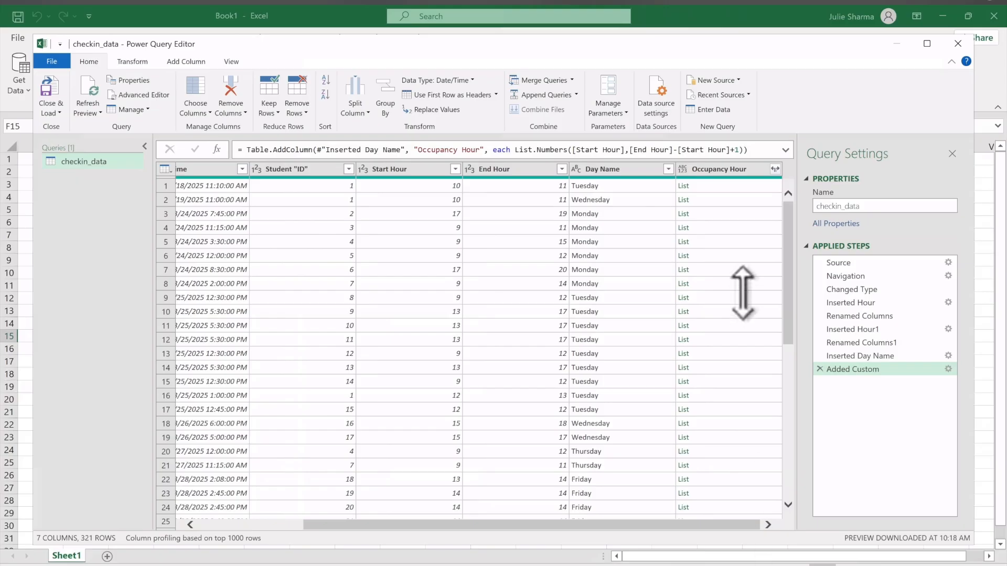
click(750, 169)
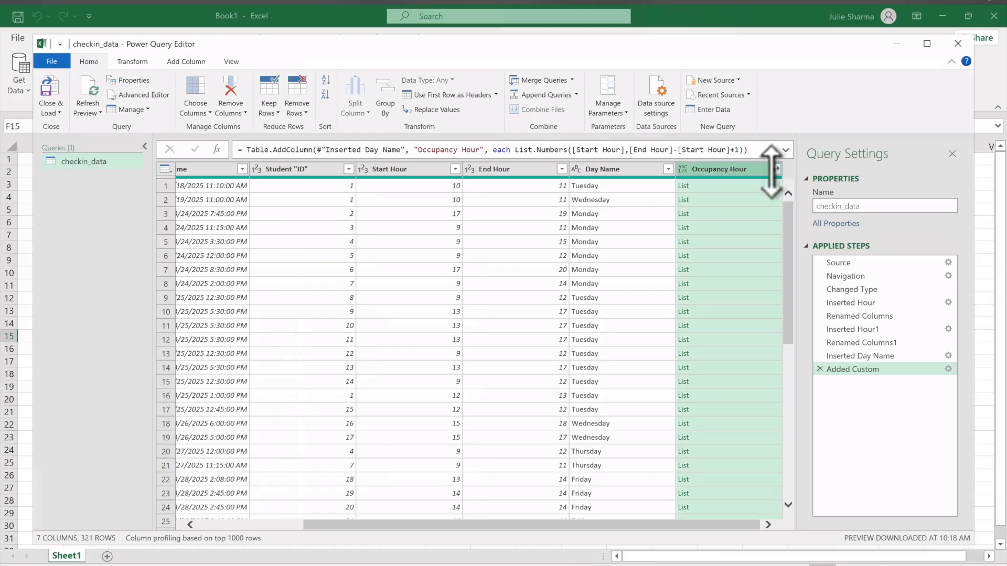
click(775, 169)
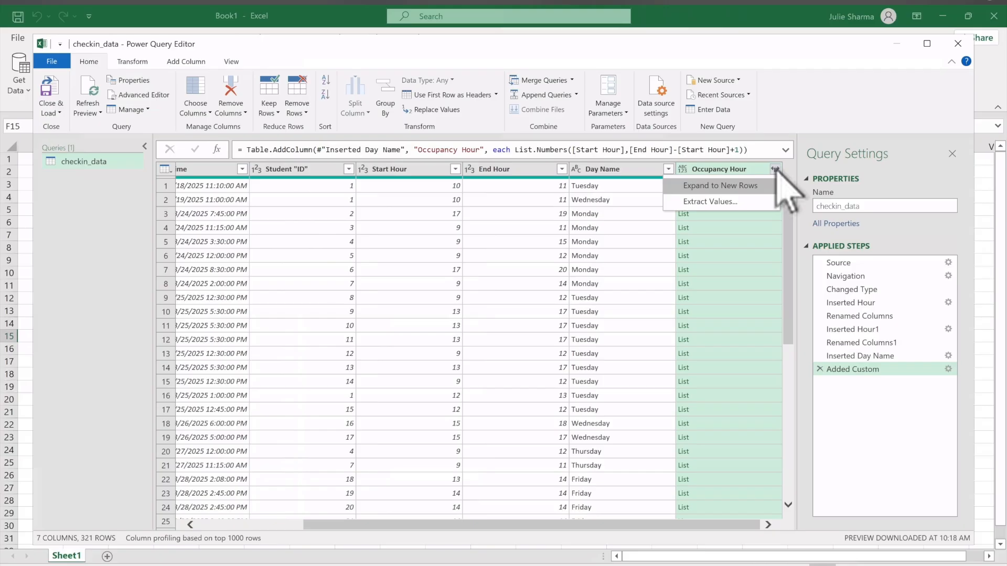
click(750, 187)
- Check the expanded rows of student 2, and close the query editor, loading the checkin_data query into a worksheet table
click(166, 242)
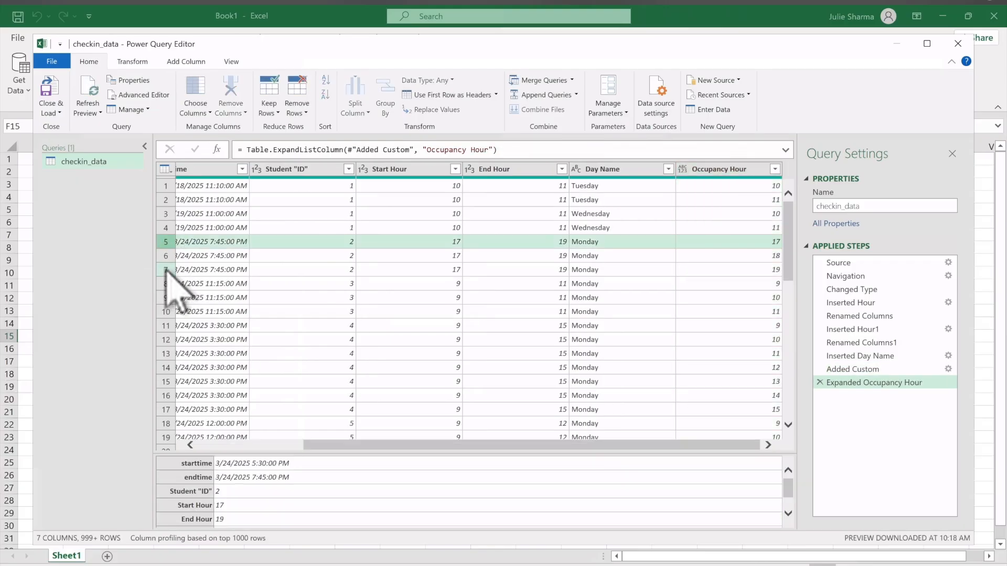
click(165, 270)
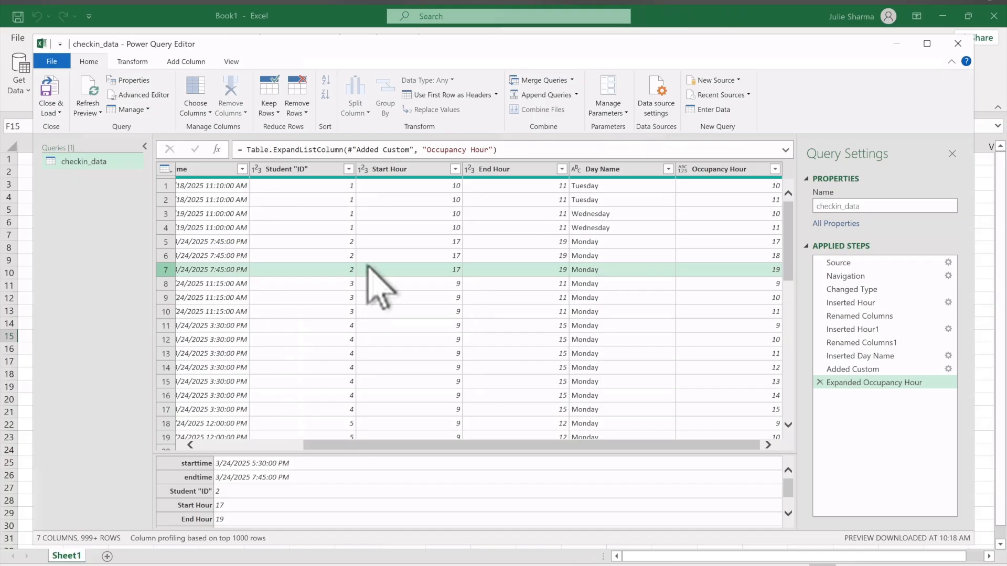
scroll(367, 270, left, 5)
click(218, 169)
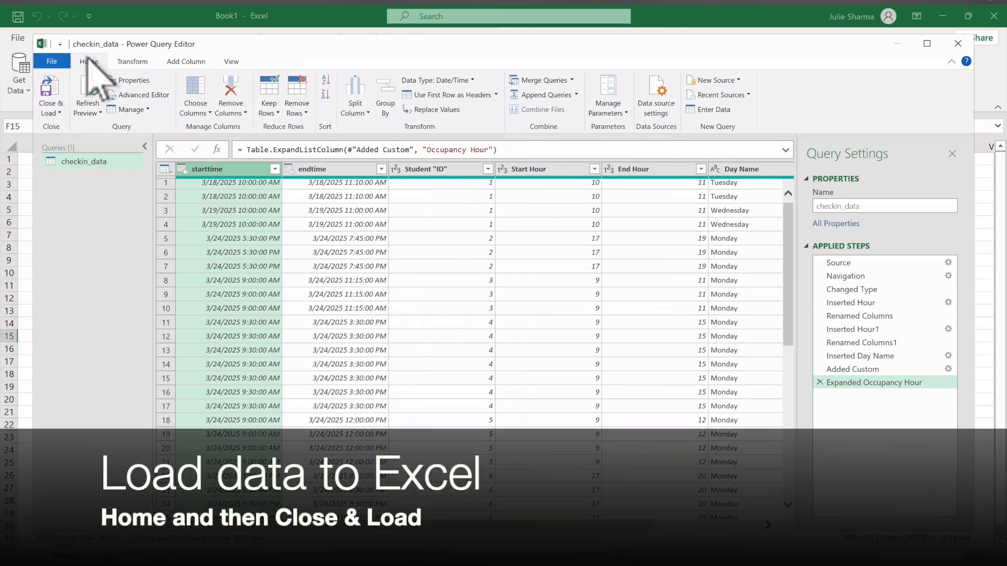
click(51, 84)
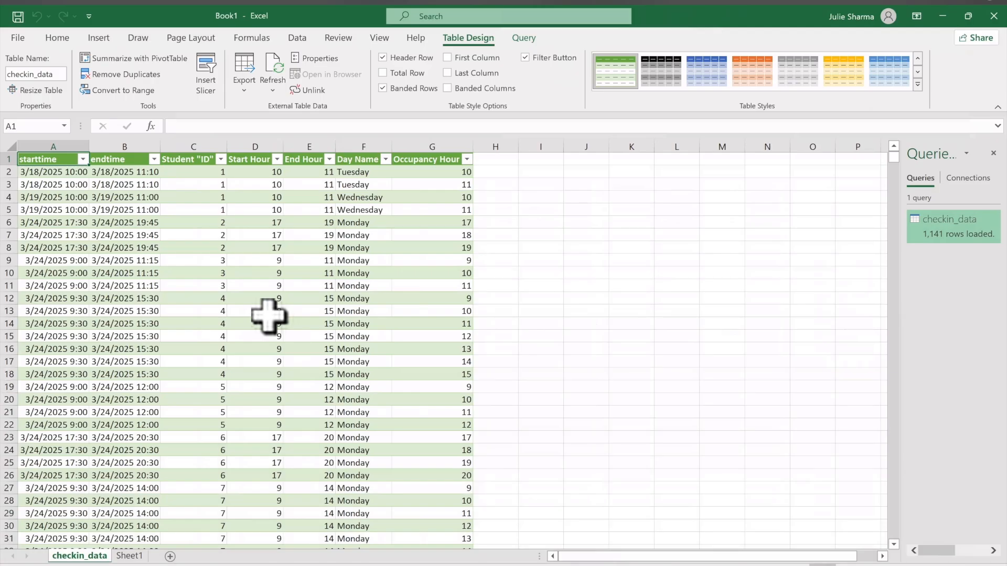
- Insert a PivotChart based on the checkin_data table in a new worksheet
click(195, 261)
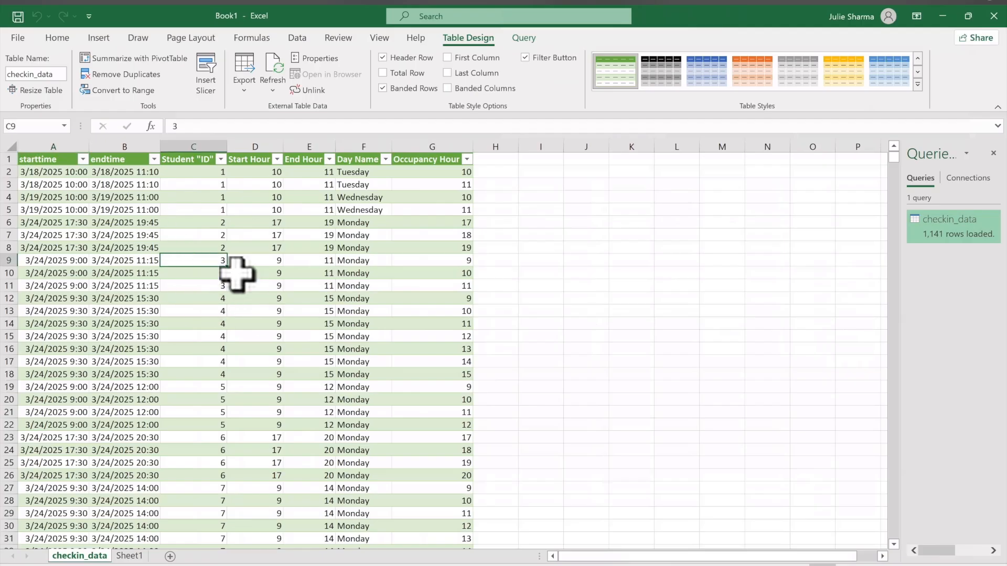
click(94, 35)
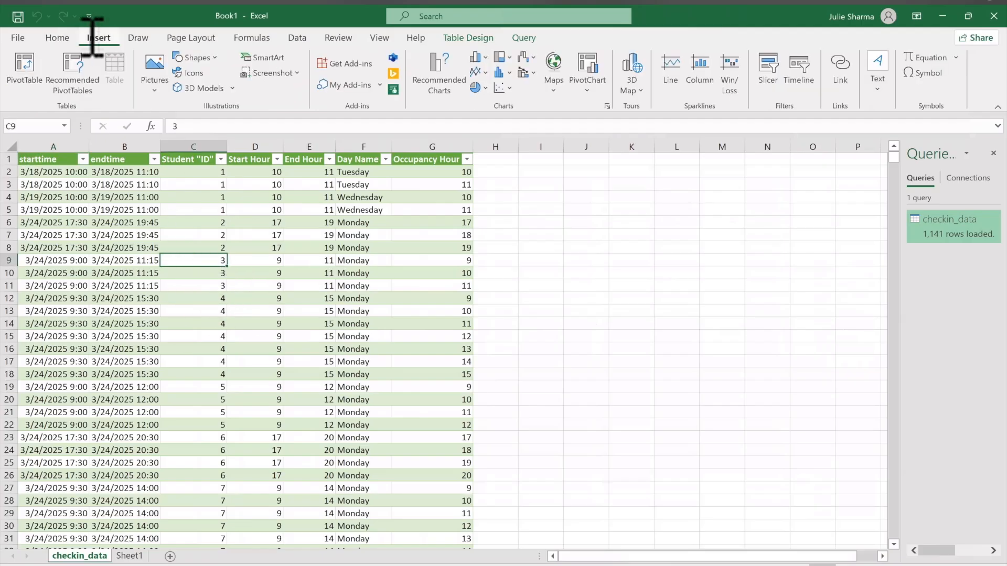
click(589, 62)
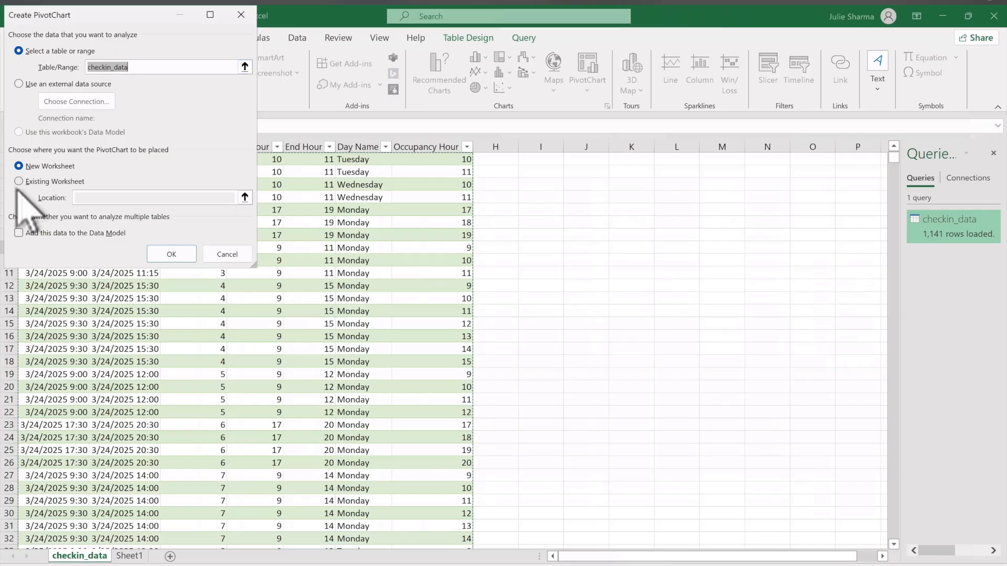
click(166, 254)
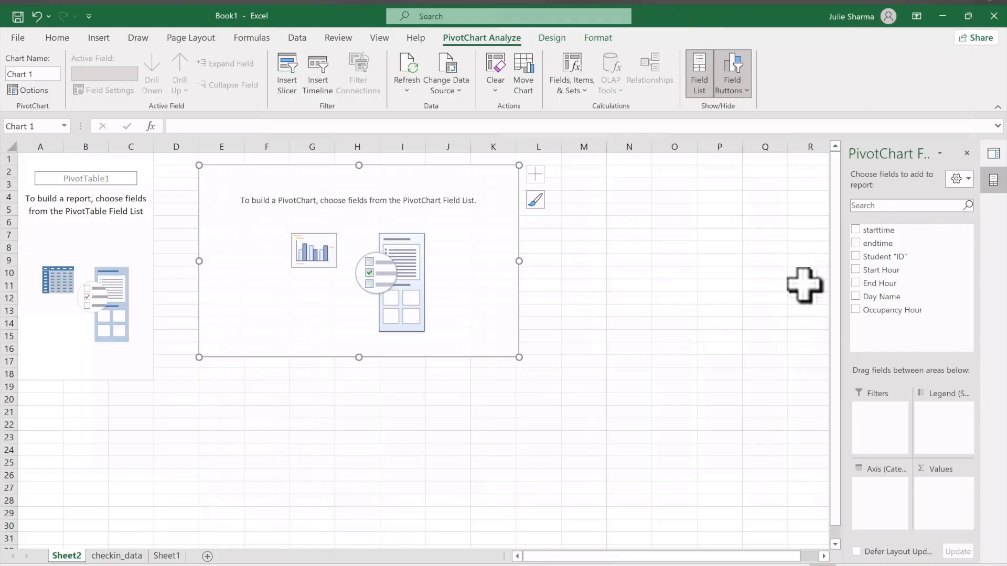
- Widen the PivotChart field list, and place Occupancy Hour as the axis categories and Student "ID" as the values
drag(843, 279, 702, 283)
drag(792, 305, 787, 508)
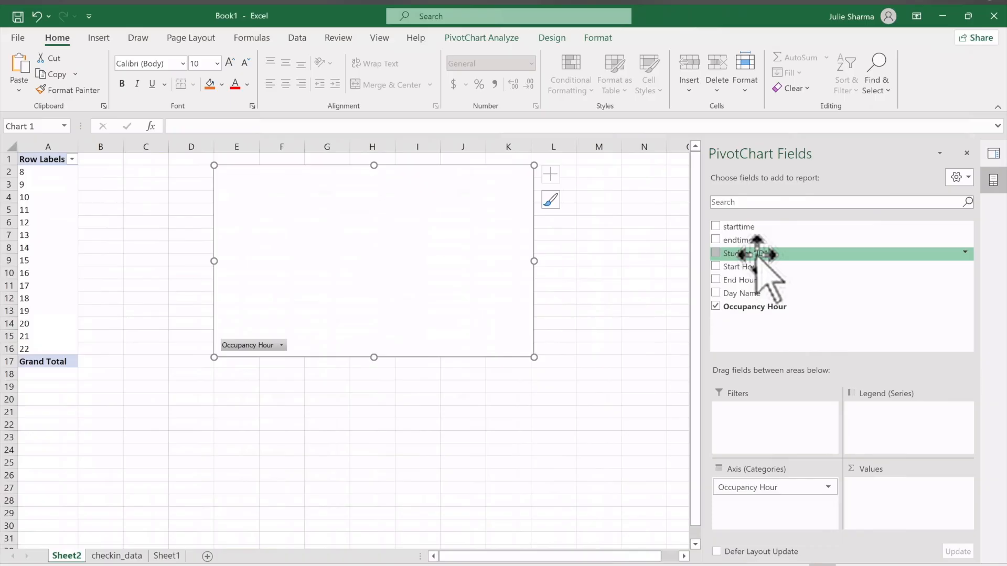
drag(757, 254, 926, 503)
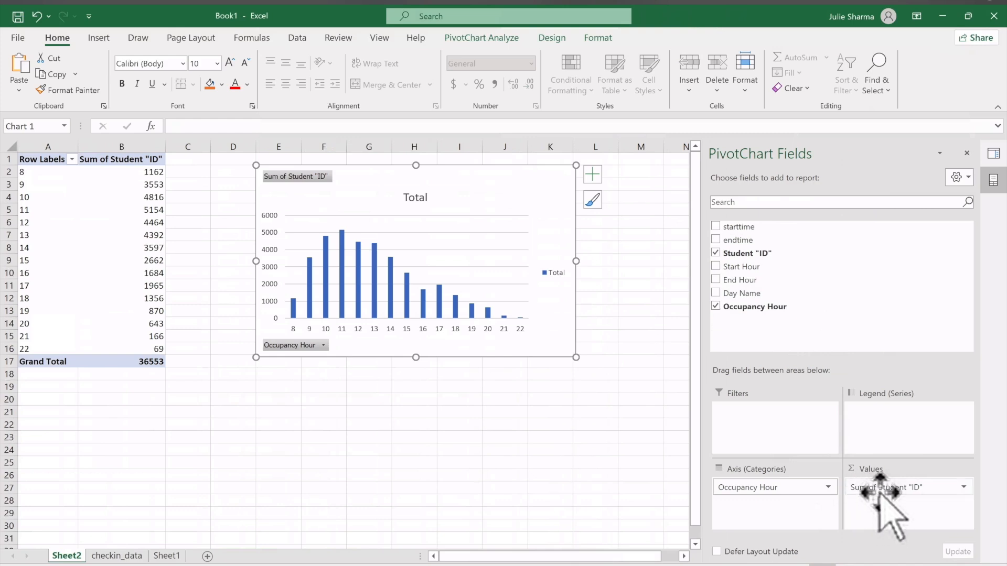
- Summarize the Student "ID" value field by Count instead of Sum
click(964, 487)
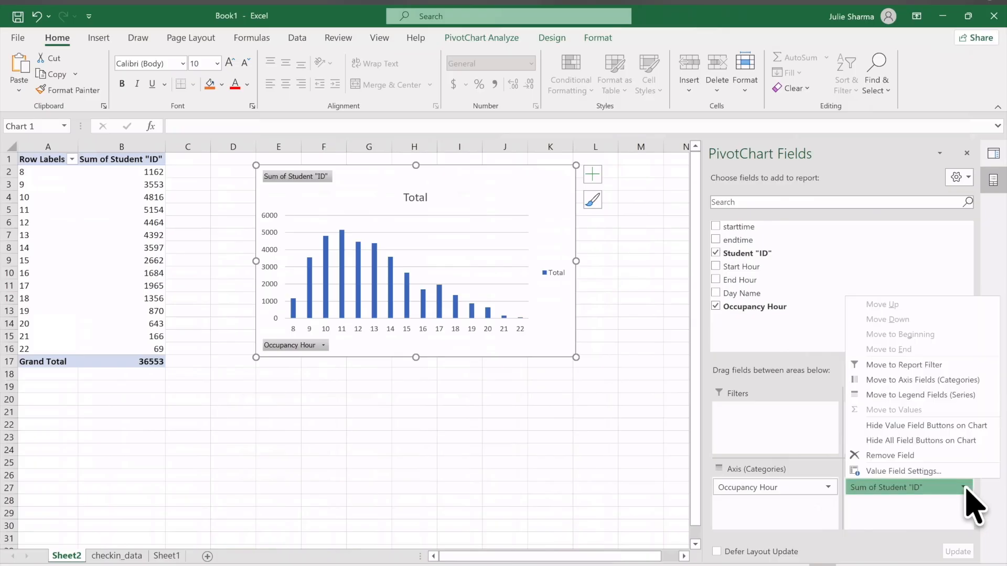
click(933, 471)
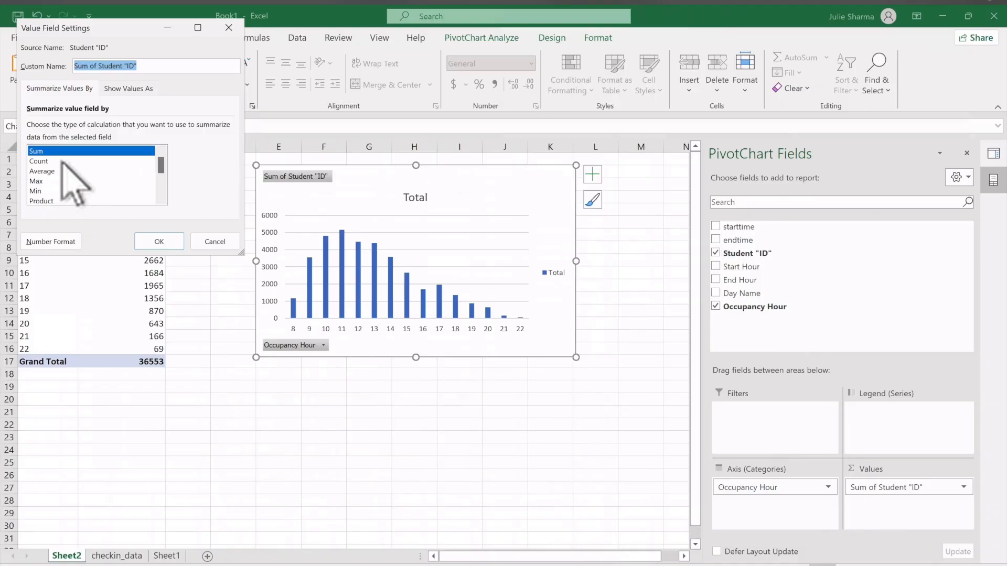
click(62, 161)
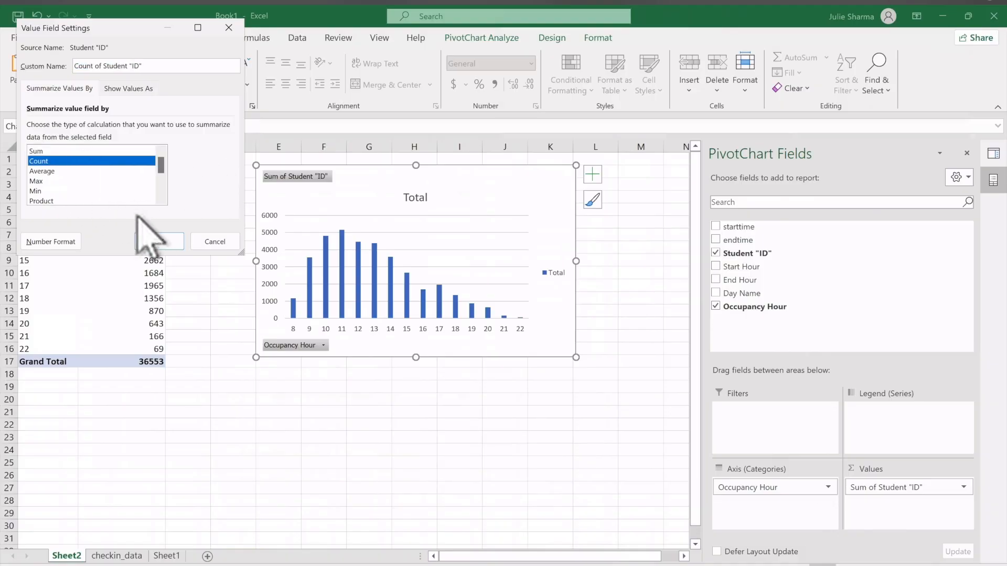
click(165, 240)
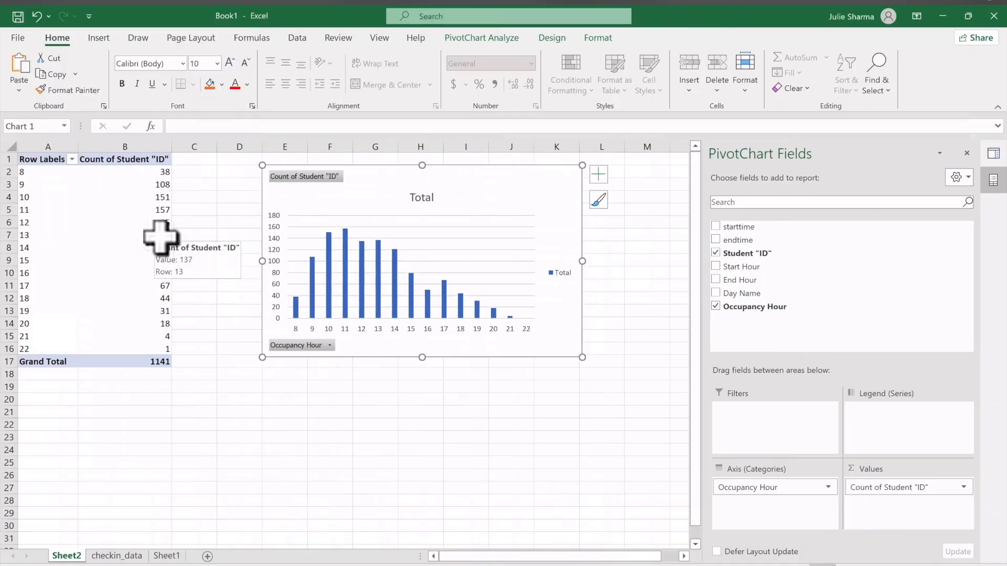
mouse_move(333, 311)
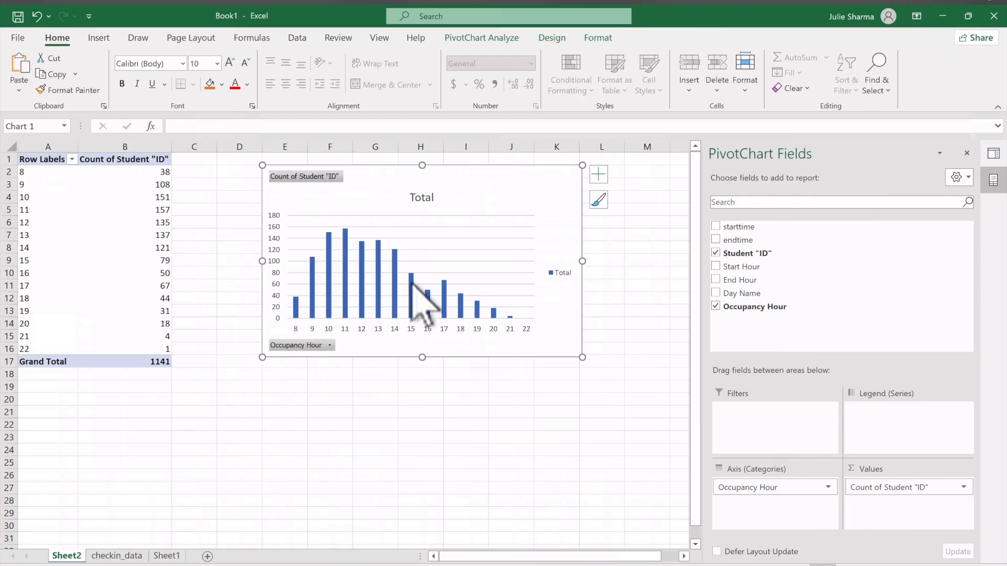
- Change the PivotChart from a clustered column to a Stacked Area chart
mouse_move(412, 283)
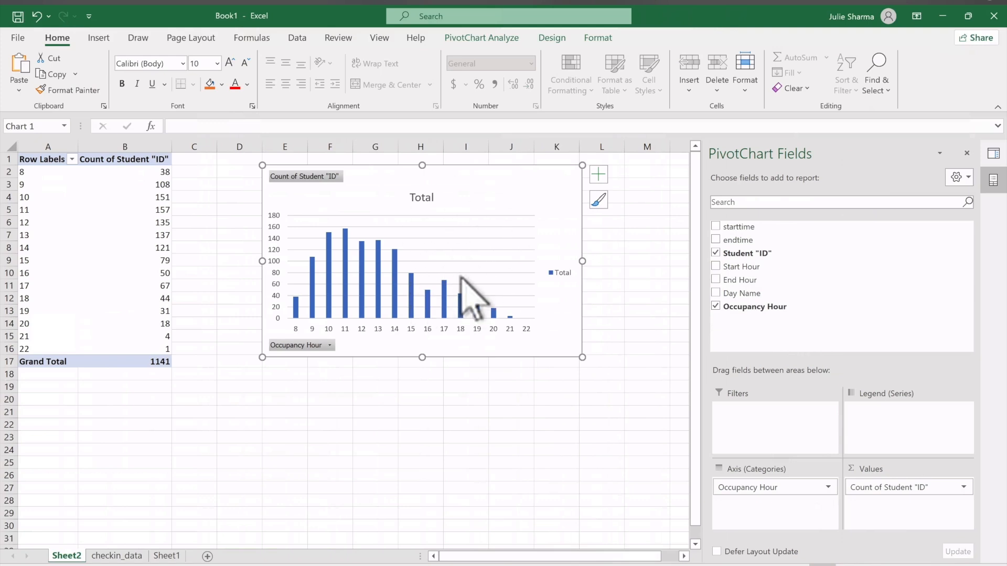
click(552, 38)
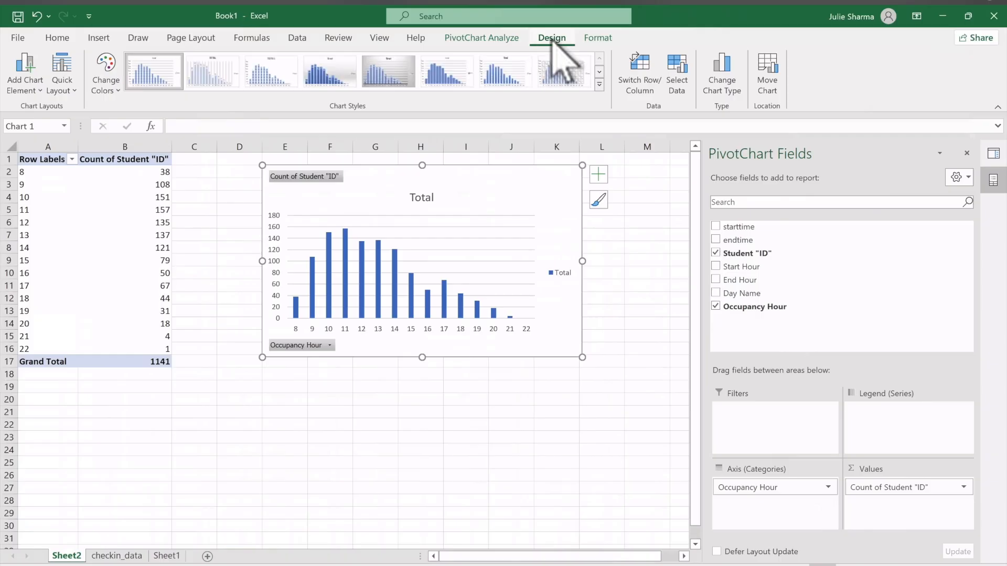
click(729, 89)
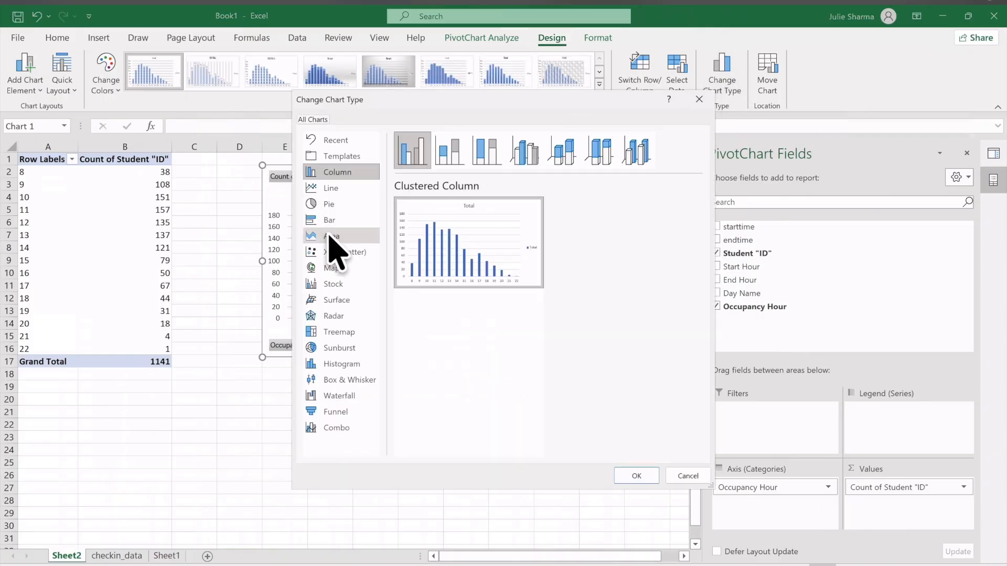
click(331, 236)
click(458, 147)
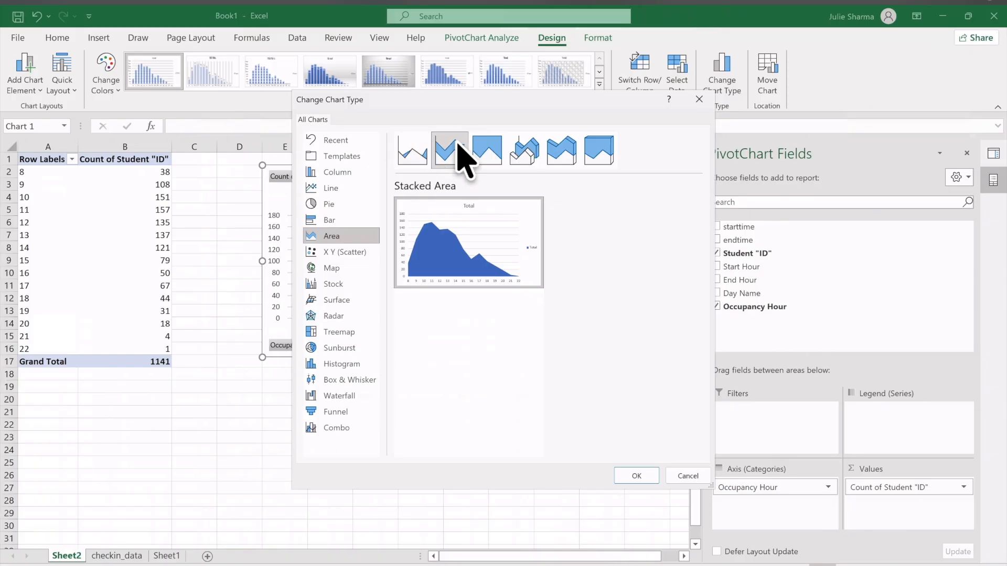
click(636, 477)
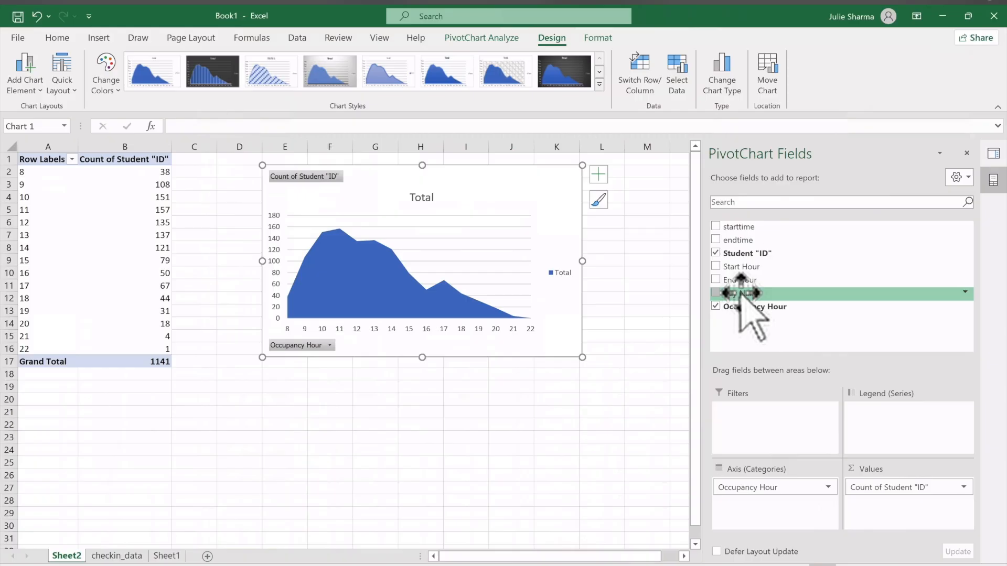
- Place Day Name as the PivotChart's legend series, and move the chart lower so it covers less of the pivot table
drag(716, 292, 920, 440)
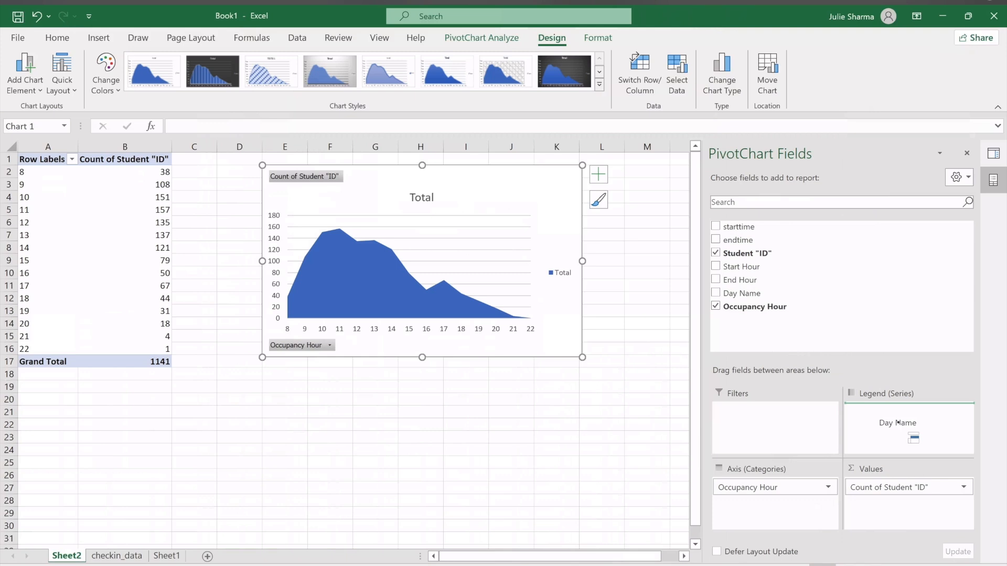
drag(898, 423, 899, 426)
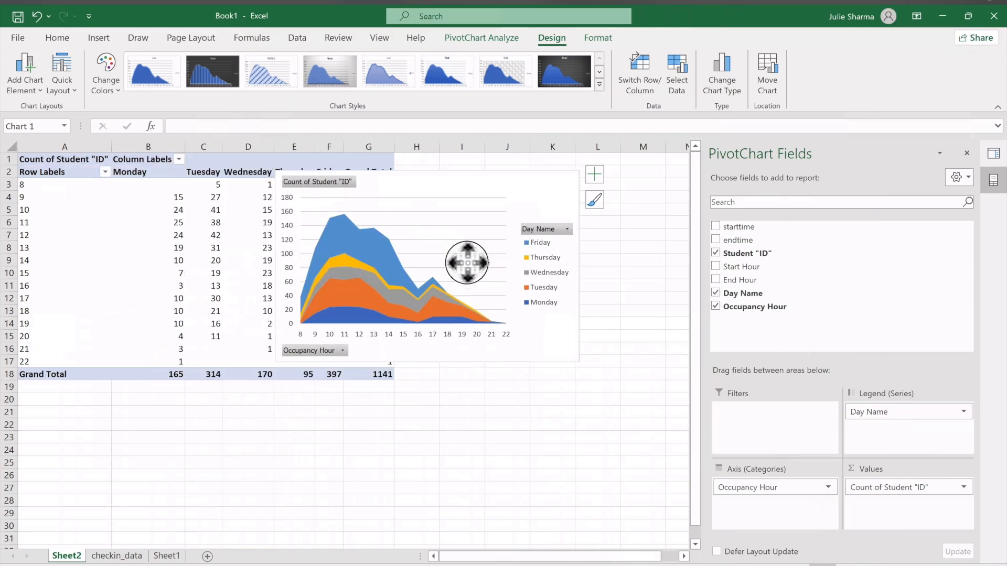
drag(463, 254, 498, 349)
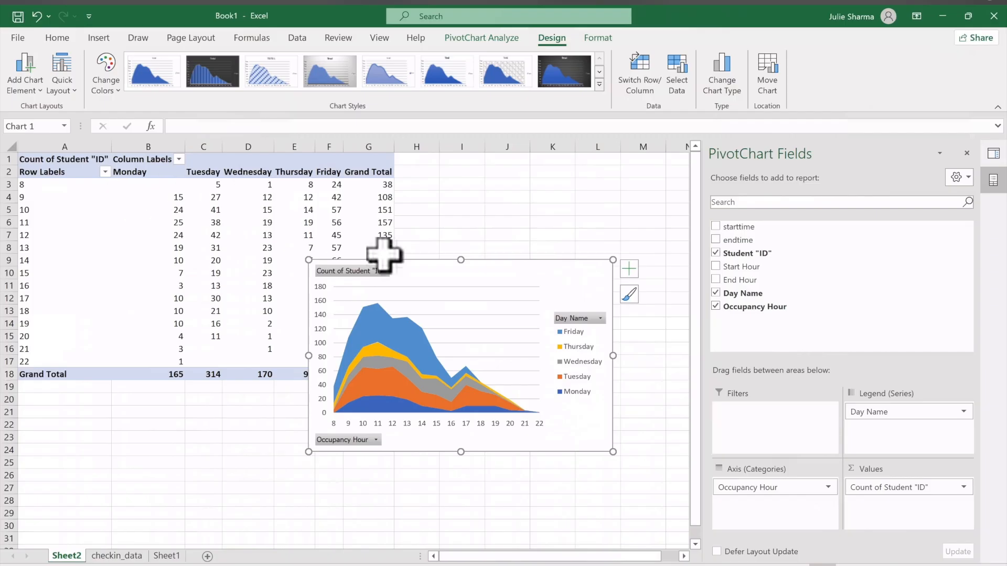
drag(490, 274, 454, 227)
drag(576, 404, 649, 409)
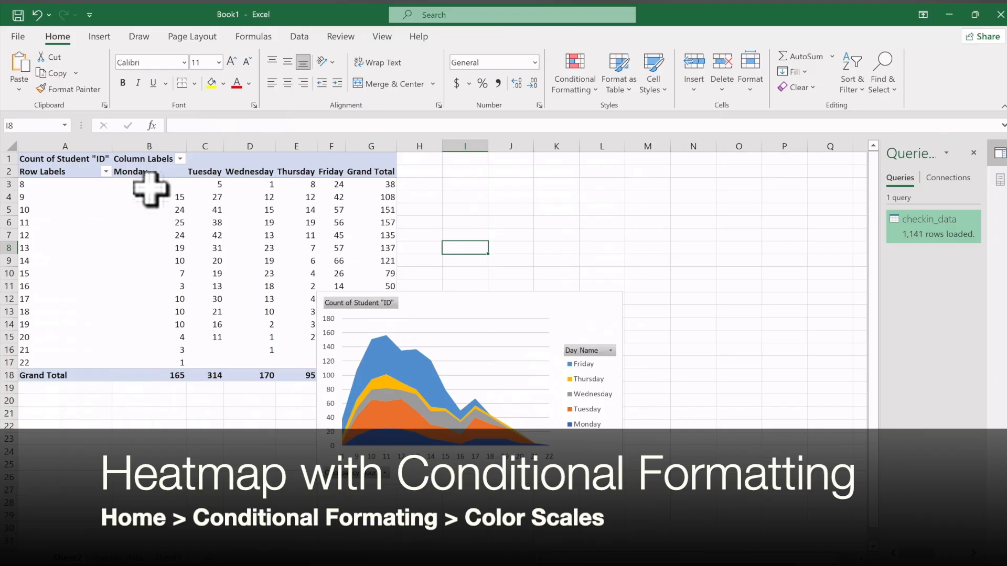
drag(149, 184, 309, 336)
drag(342, 370, 344, 372)
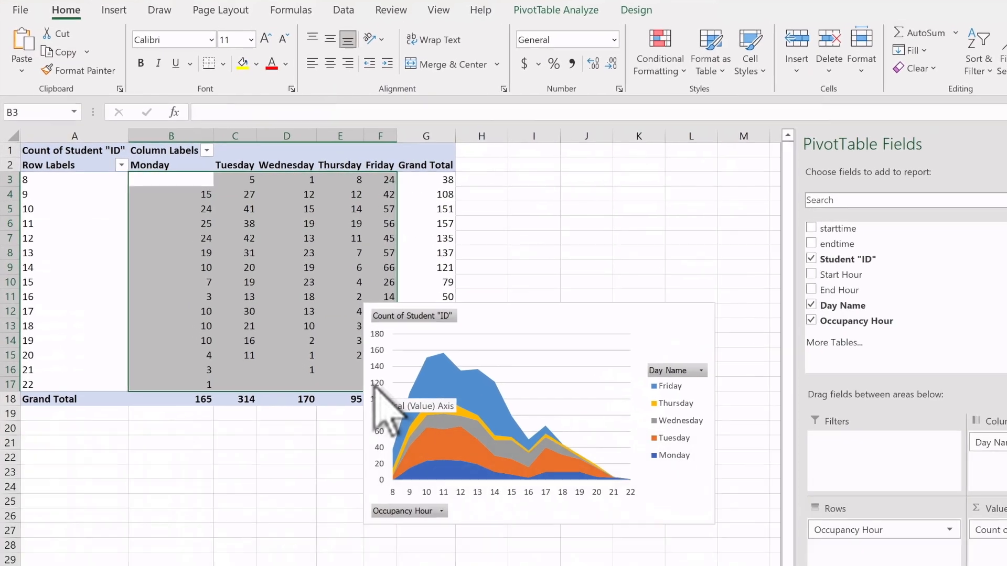
click(181, 238)
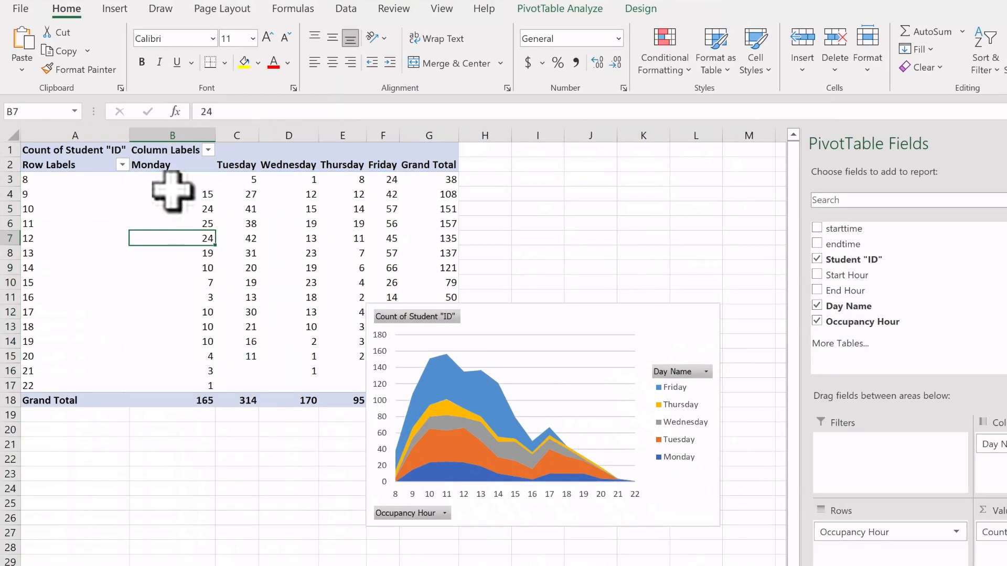
- Apply the Red - Yellow - Green color scale to the Monday to Friday counts in B3:F17, and move the chart clear of the heatmap
drag(173, 181, 383, 385)
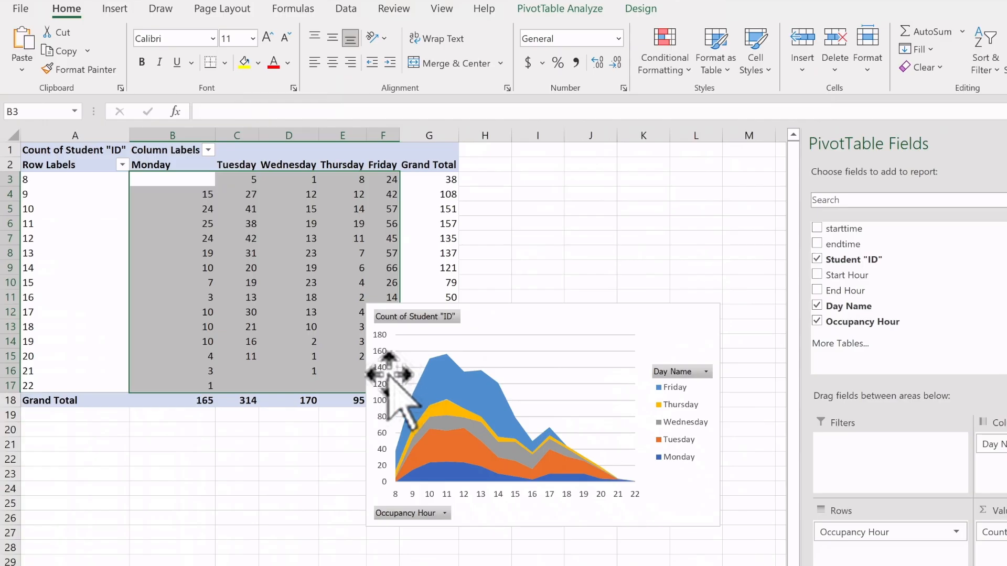
mouse_move(346, 372)
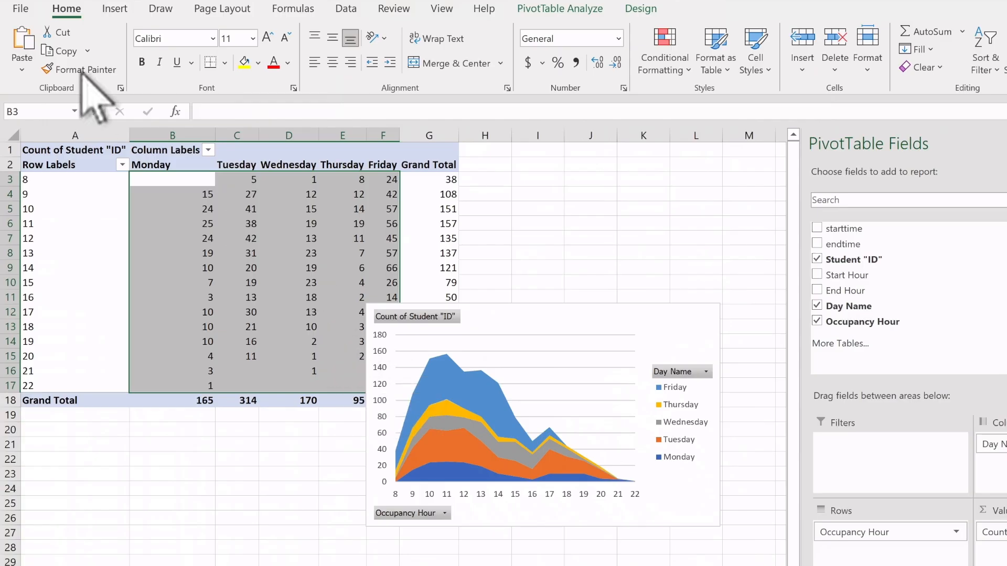
click(67, 10)
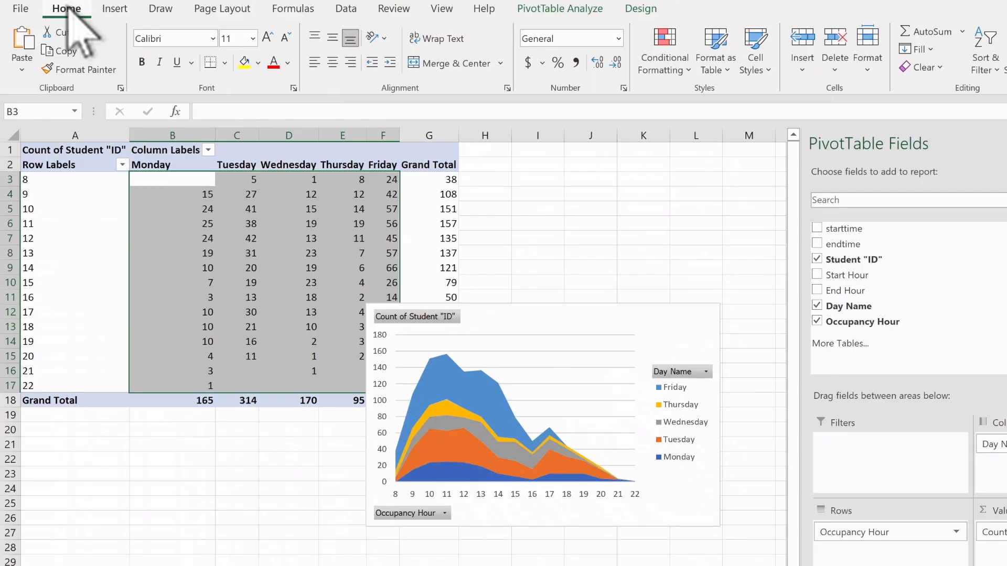
click(669, 43)
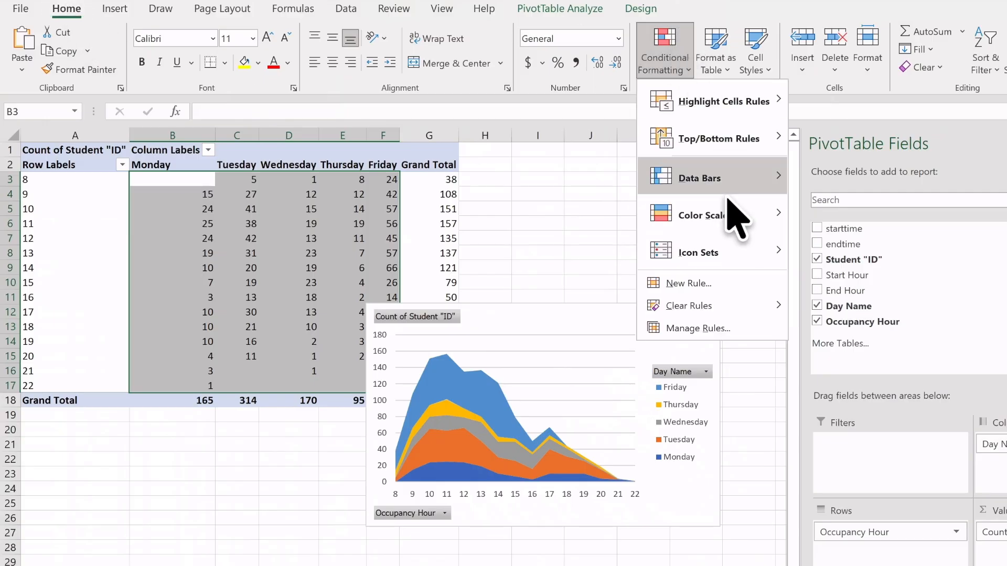
mouse_move(754, 215)
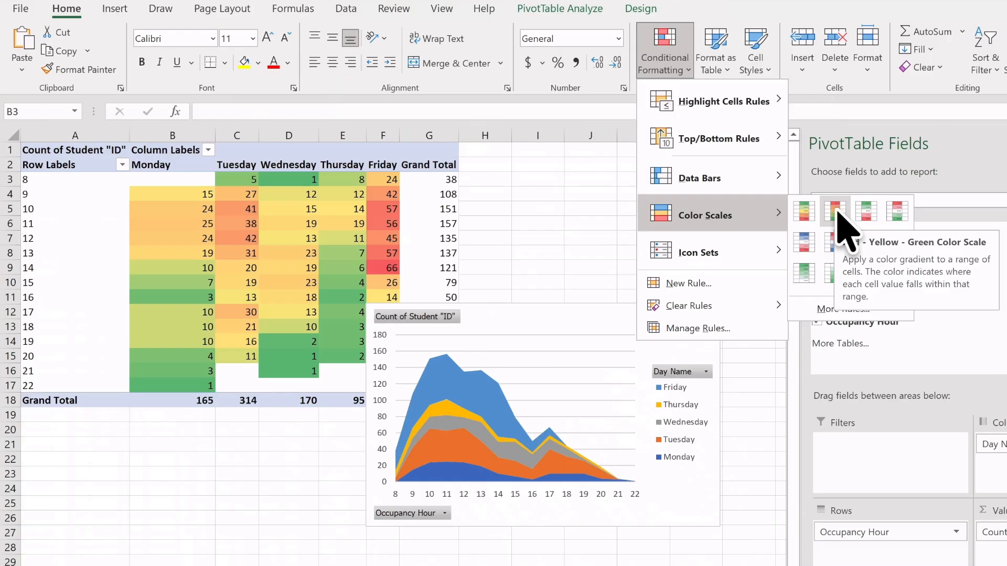
click(838, 211)
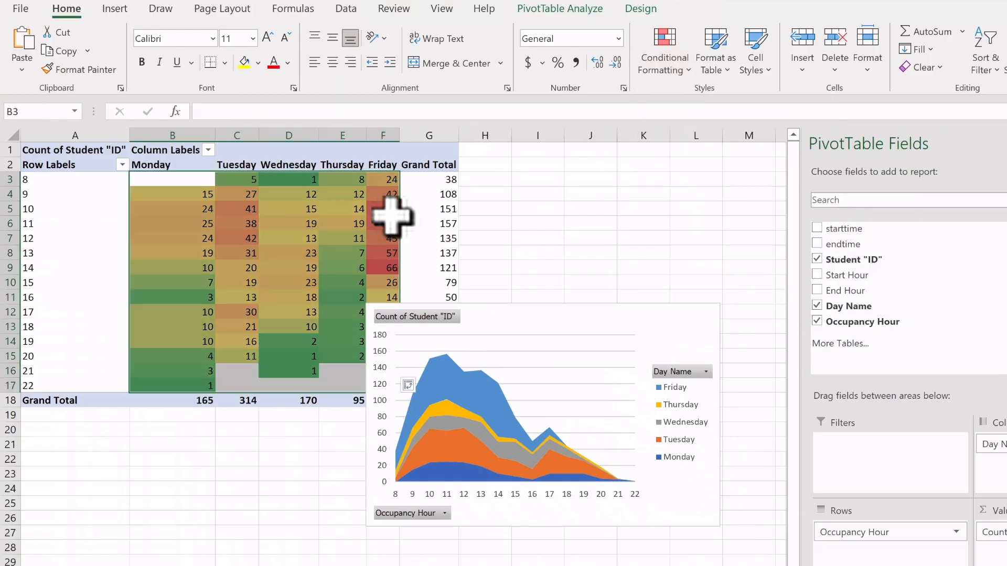
click(504, 211)
drag(489, 304, 537, 309)
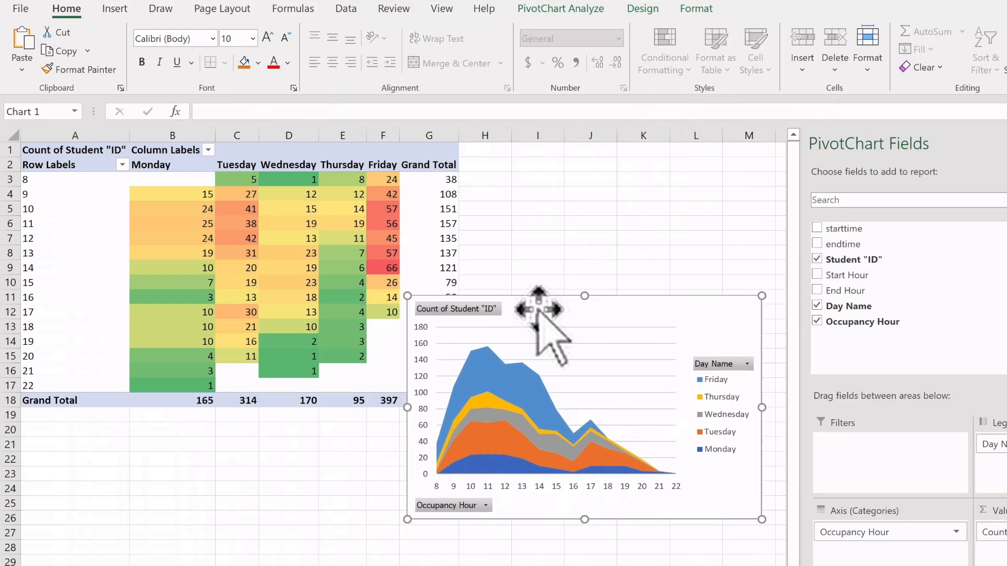